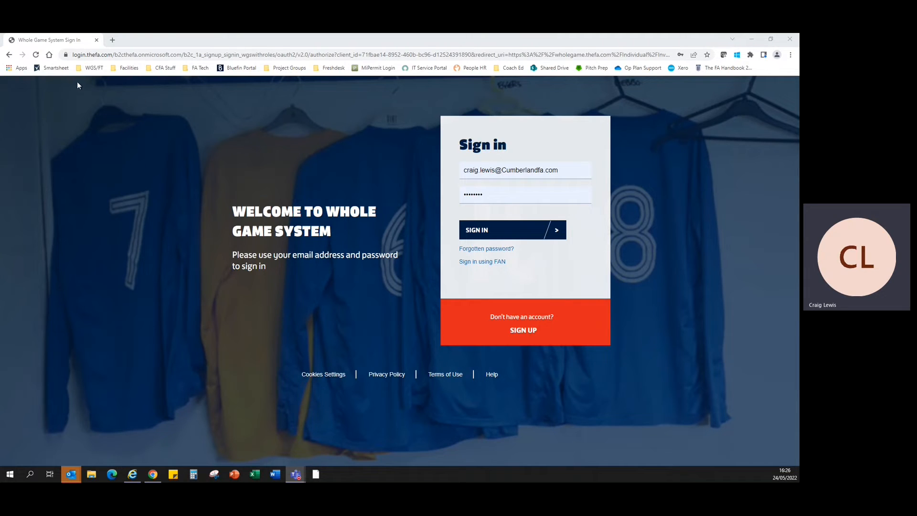
Open the Whole Game System site, accept all cookies and sign in with the saved credentials
{"action": "left_click", "coordinate": [92, 68]}
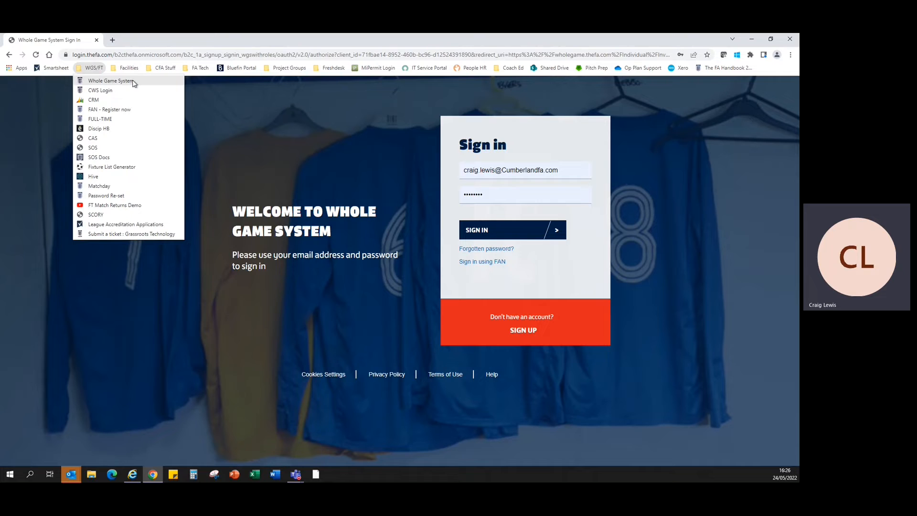
{"action": "left_click", "coordinate": [134, 82]}
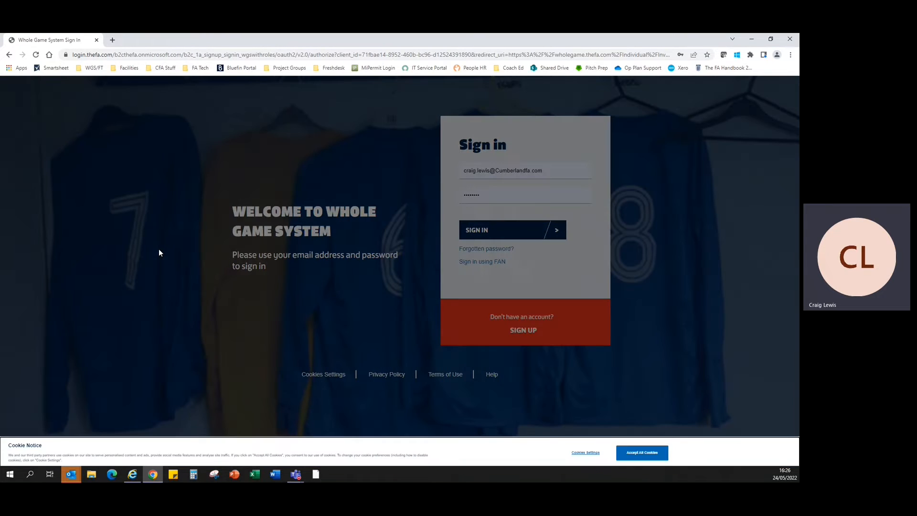
{"action": "left_click", "coordinate": [650, 451]}
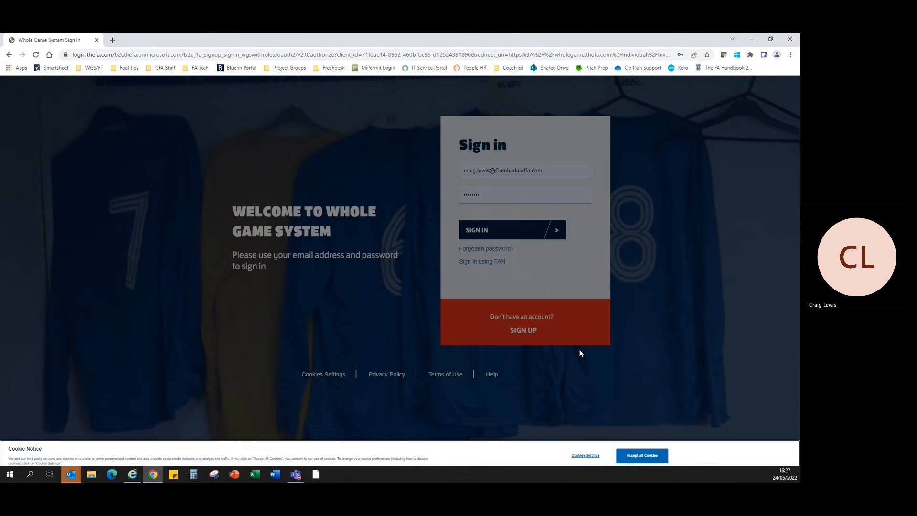
{"action": "left_click", "coordinate": [654, 449]}
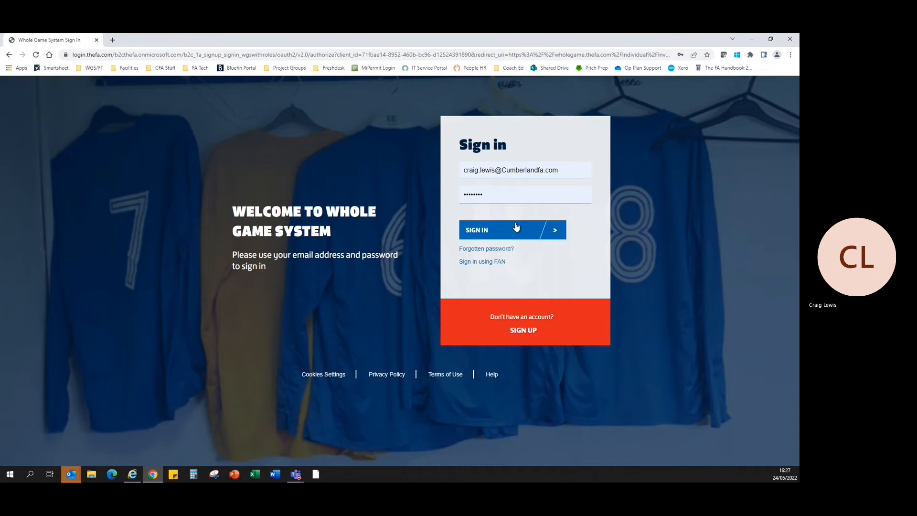
{"action": "left_click", "coordinate": [554, 231]}
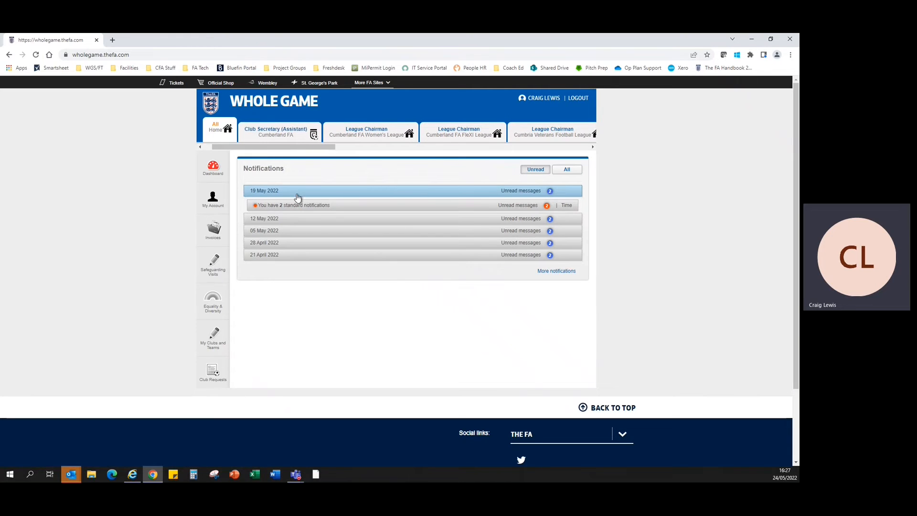
Switch to the Club Secretary (Assistant) role for Cumberland FA and look over its club dashboard
{"action": "left_click", "coordinate": [280, 127]}
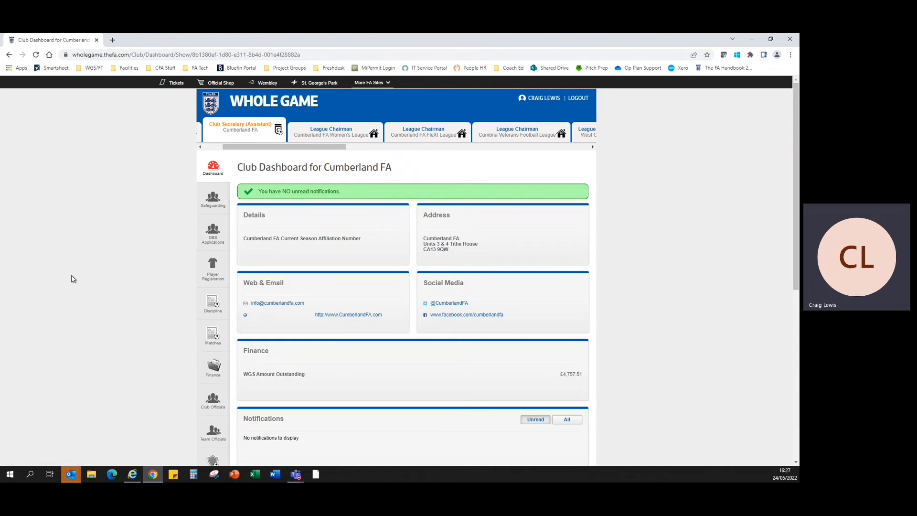
{"action": "scroll", "coordinate": [91, 276], "scroll_direction": "down", "scroll_amount": 1}
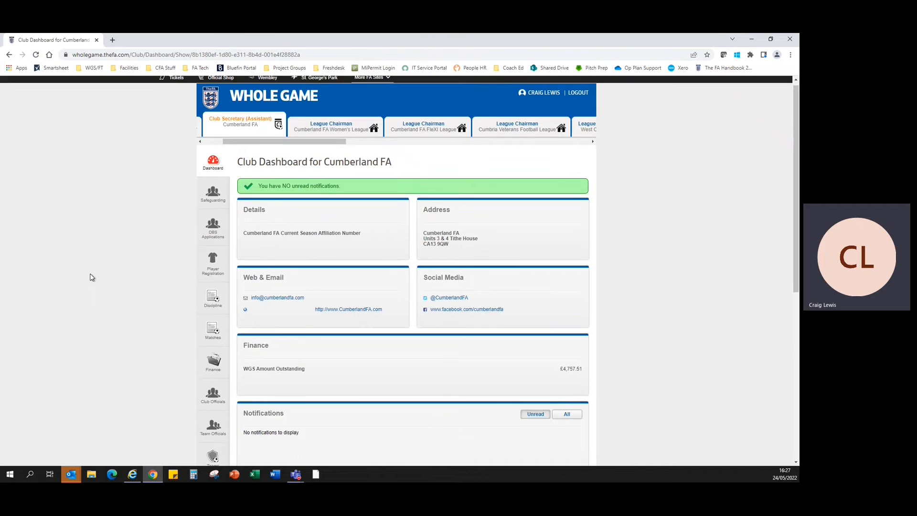
{"action": "scroll", "coordinate": [100, 248], "scroll_direction": "down", "scroll_amount": 2}
{"action": "scroll", "coordinate": [156, 196], "scroll_direction": "up", "scroll_amount": 3}
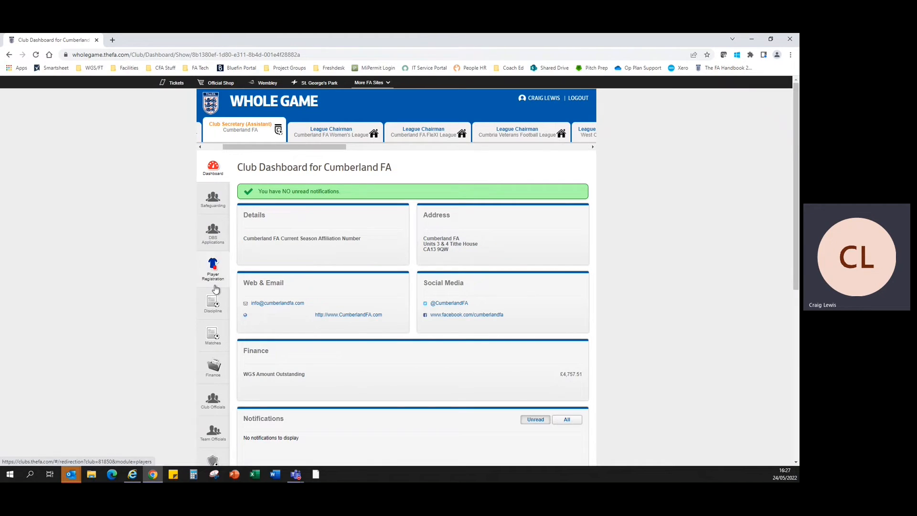
Open the club's 2022-2023 affiliation and save the Club Details step, continuing to Club Officials
{"action": "scroll", "coordinate": [216, 310], "scroll_direction": "down", "scroll_amount": 1}
{"action": "scroll", "coordinate": [216, 306], "scroll_direction": "down", "scroll_amount": 4}
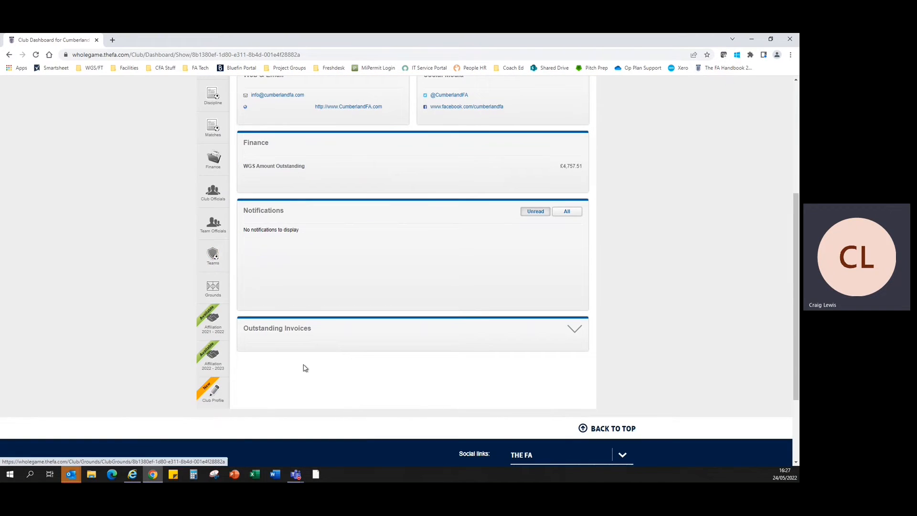
{"action": "left_click", "coordinate": [211, 354]}
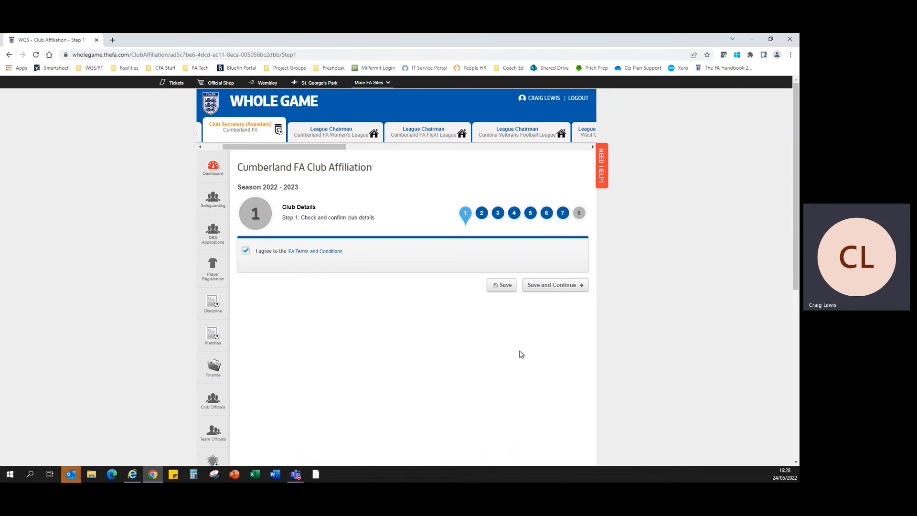
{"action": "left_click", "coordinate": [557, 284]}
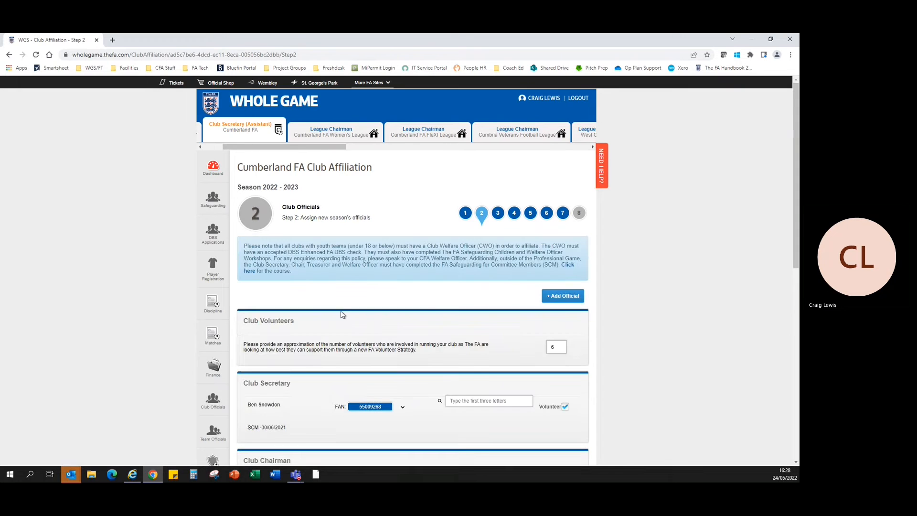
Review the Club Officials step, checking the course requirements, each assigned official and their safeguarding (SCM) dates
{"action": "scroll", "coordinate": [350, 315], "scroll_direction": "down", "scroll_amount": 1}
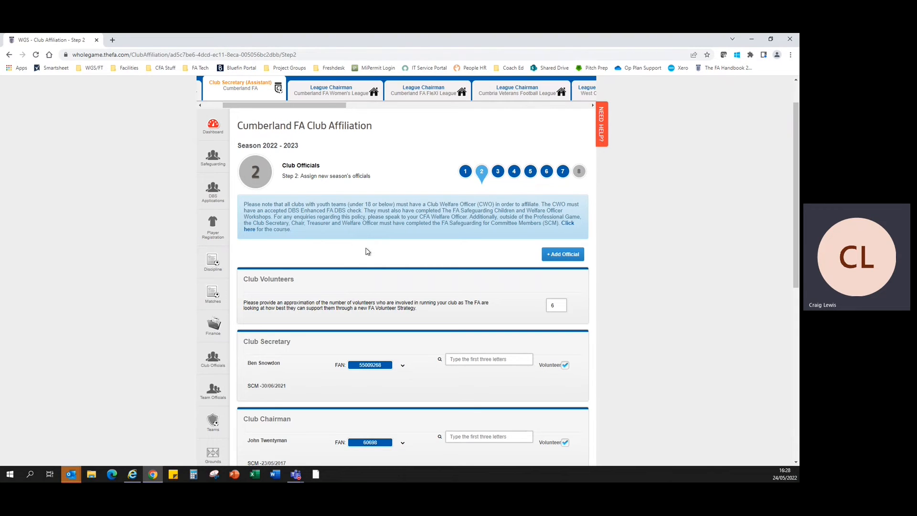
{"action": "scroll", "coordinate": [318, 239], "scroll_direction": "down", "scroll_amount": 3}
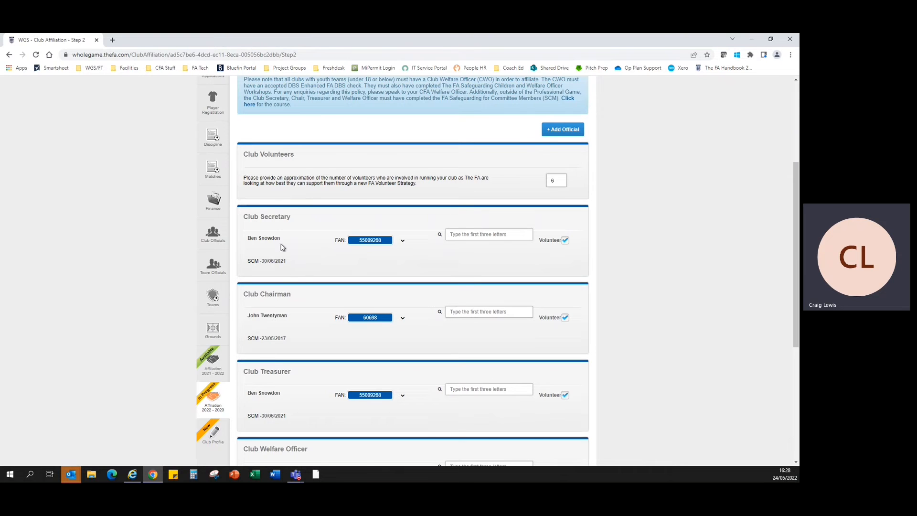
{"action": "scroll", "coordinate": [296, 326], "scroll_direction": "down", "scroll_amount": 2}
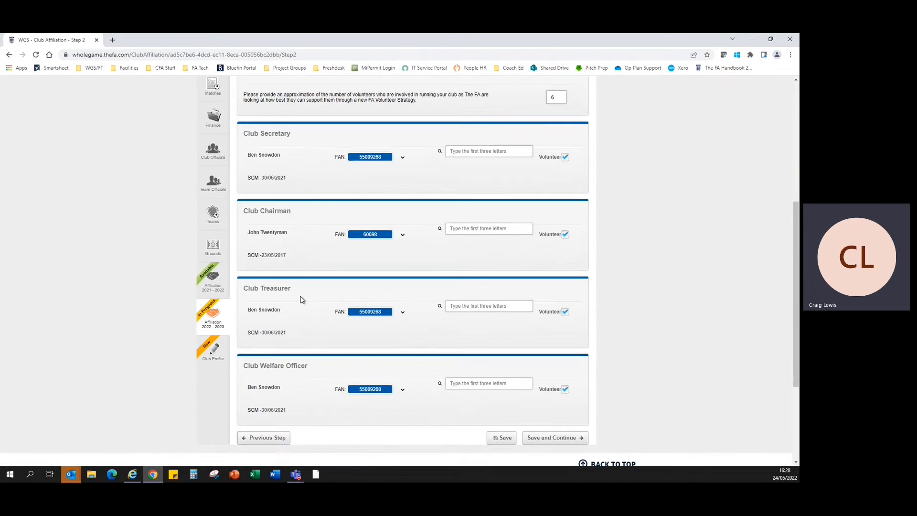
{"action": "scroll", "coordinate": [300, 299], "scroll_direction": "down", "scroll_amount": 1}
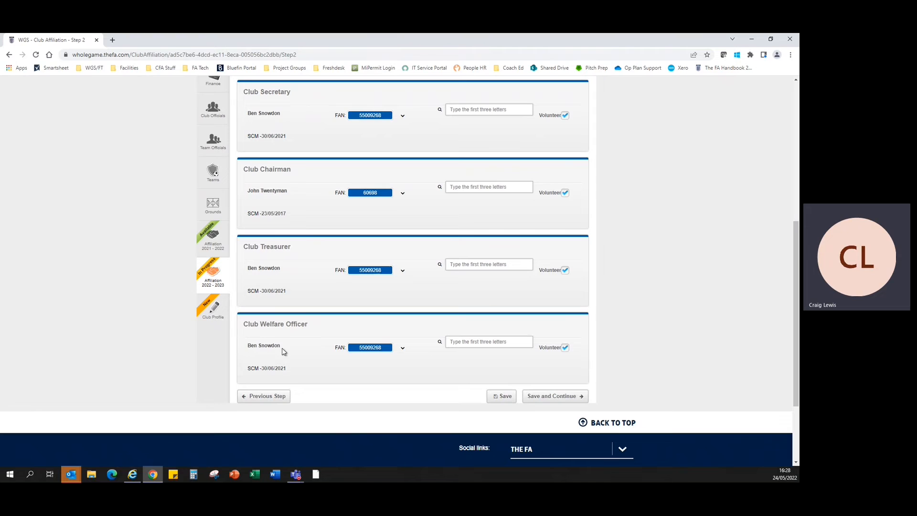
{"action": "scroll", "coordinate": [313, 378], "scroll_direction": "up", "scroll_amount": 2}
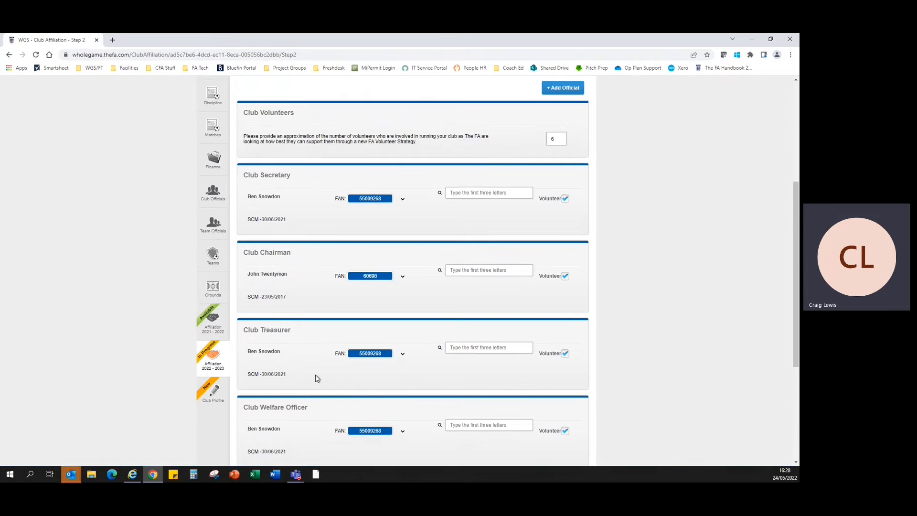
{"action": "scroll", "coordinate": [317, 368], "scroll_direction": "down", "scroll_amount": 1}
{"action": "scroll", "coordinate": [319, 362], "scroll_direction": "down", "scroll_amount": 1}
{"action": "scroll", "coordinate": [311, 382], "scroll_direction": "up", "scroll_amount": 5}
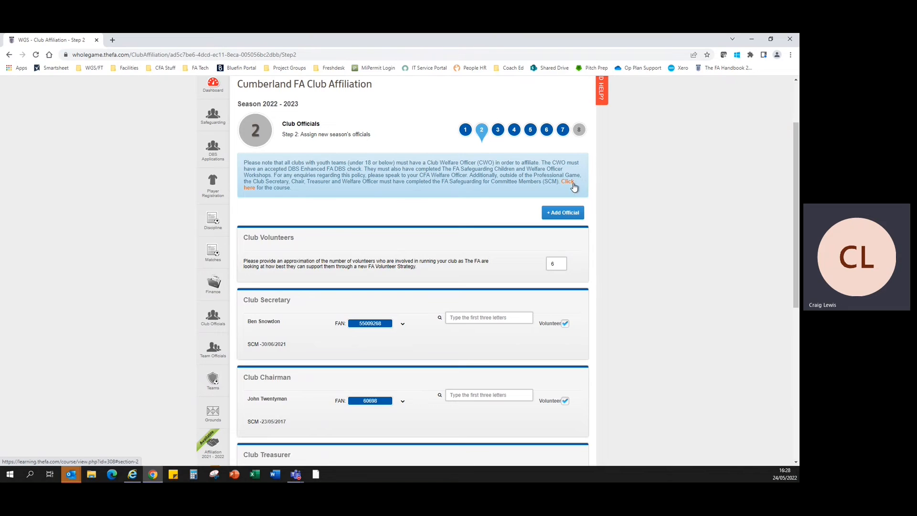
{"action": "scroll", "coordinate": [334, 258], "scroll_direction": "down", "scroll_amount": 3}
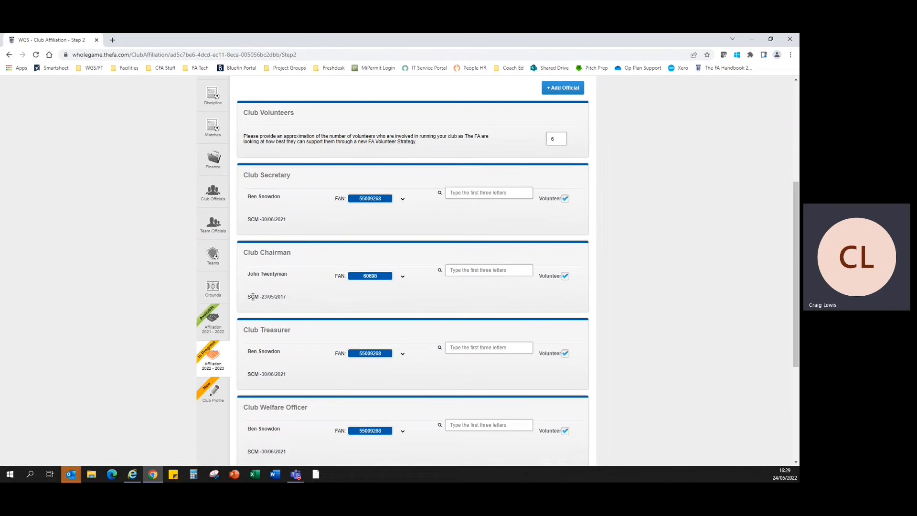
{"action": "scroll", "coordinate": [290, 298], "scroll_direction": "down", "scroll_amount": 1}
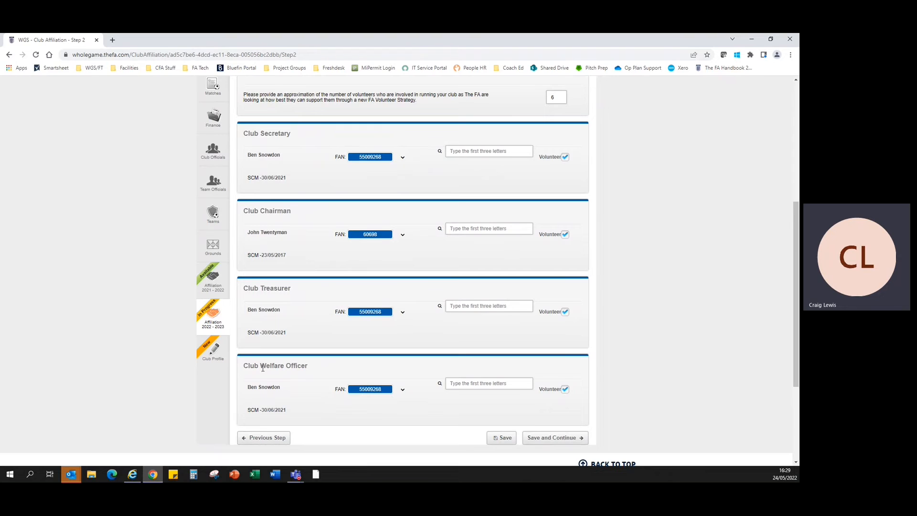
{"action": "scroll", "coordinate": [263, 370], "scroll_direction": "down", "scroll_amount": 1}
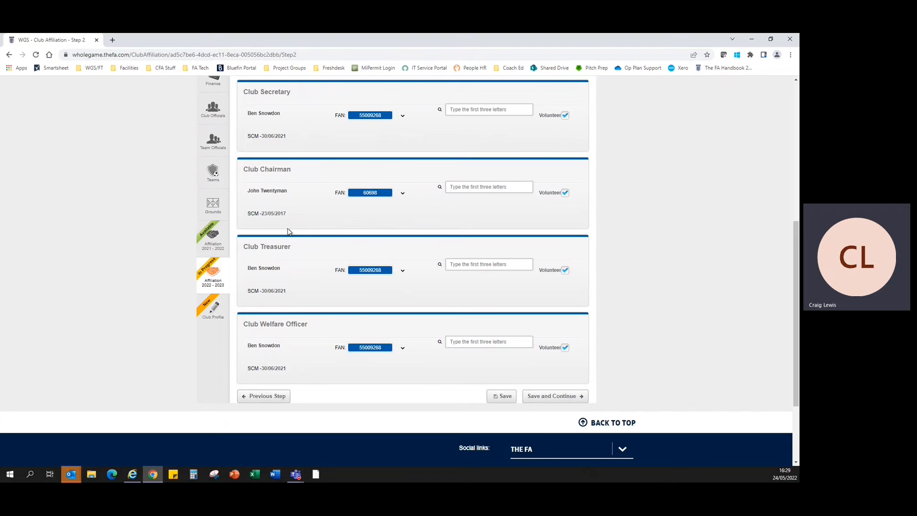
{"action": "scroll", "coordinate": [323, 348], "scroll_direction": "up", "scroll_amount": 4}
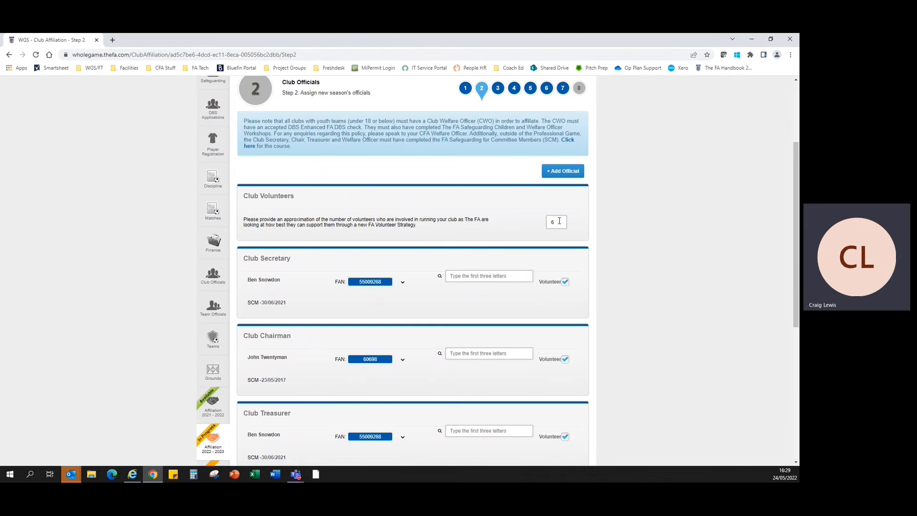
Inspect the club volunteers number and the Club Secretary name search without changing either
{"action": "left_click", "coordinate": [560, 221]}
{"action": "scroll", "coordinate": [539, 248], "scroll_direction": "down", "scroll_amount": 2}
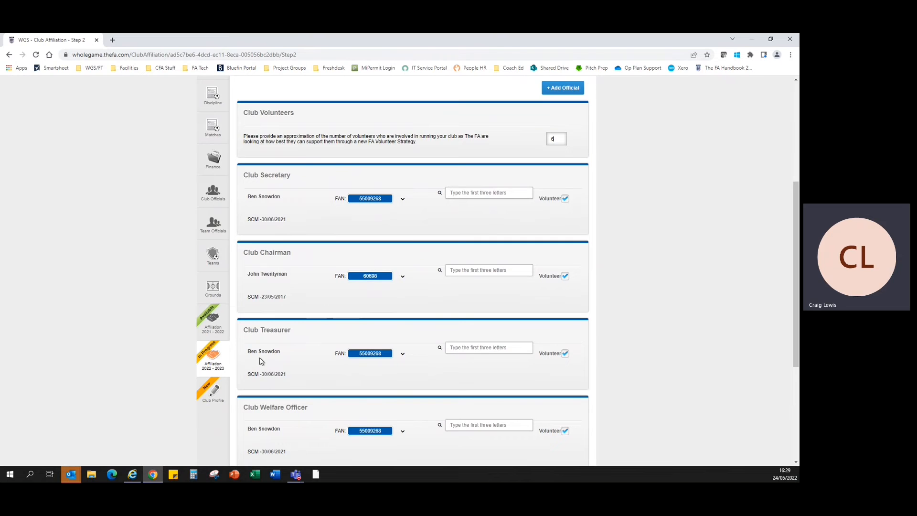
{"action": "scroll", "coordinate": [281, 410], "scroll_direction": "down", "scroll_amount": 1}
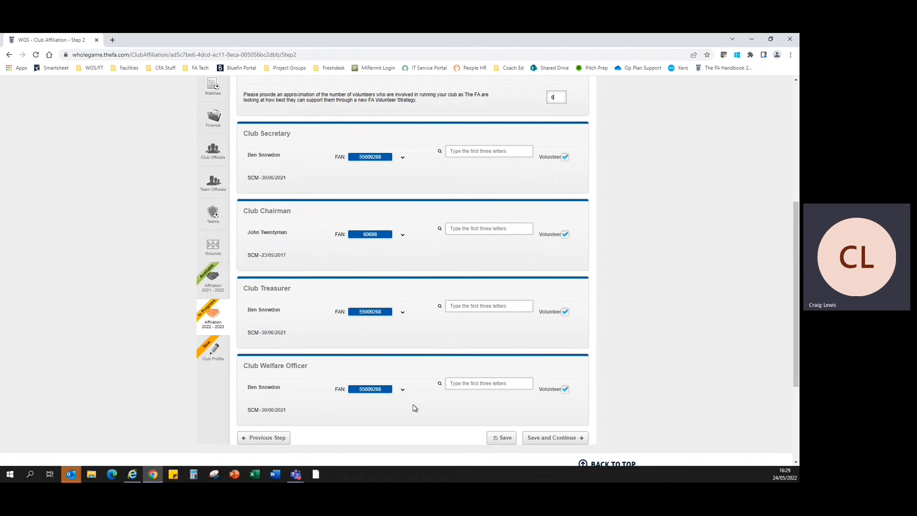
{"action": "scroll", "coordinate": [420, 339], "scroll_direction": "up", "scroll_amount": 2}
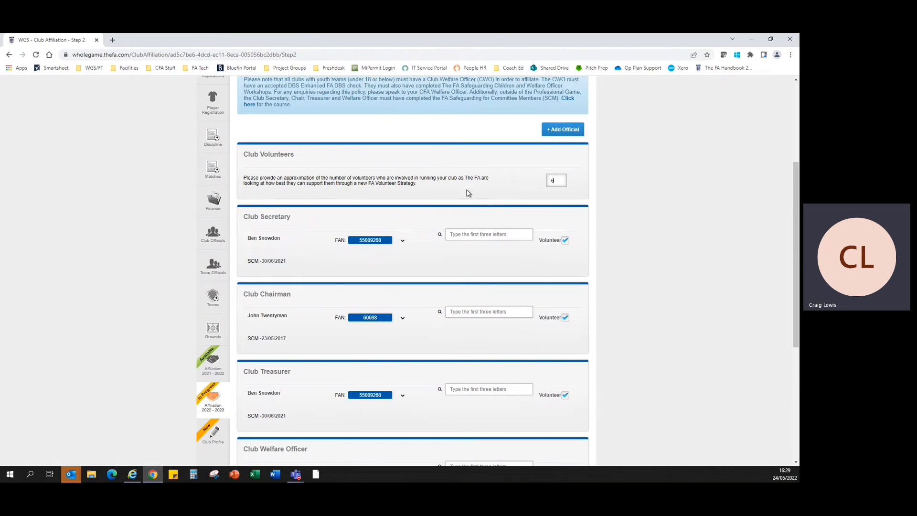
{"action": "left_click", "coordinate": [477, 234]}
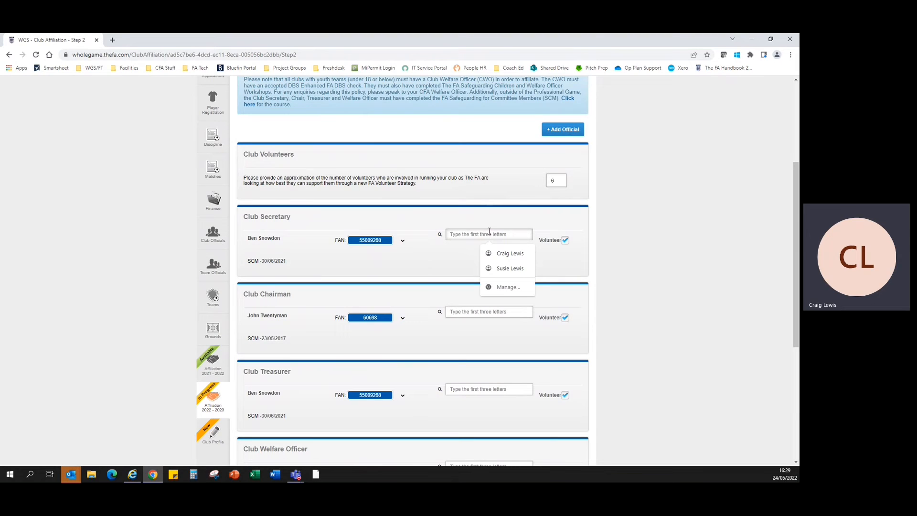
{"action": "left_click", "coordinate": [447, 263]}
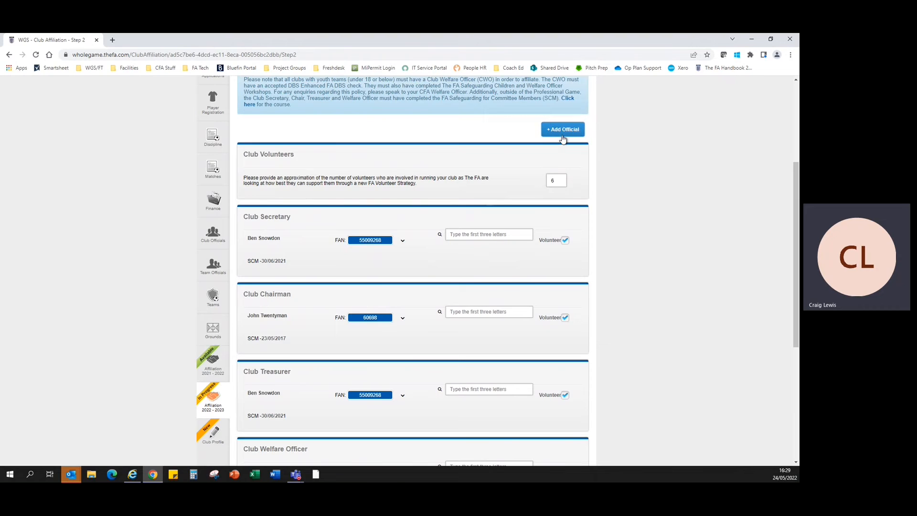
Save the Club Officials and Club Grounds steps with their existing entries and continue to Teams and County Cup Entries
{"action": "scroll", "coordinate": [420, 262], "scroll_direction": "down", "scroll_amount": 1}
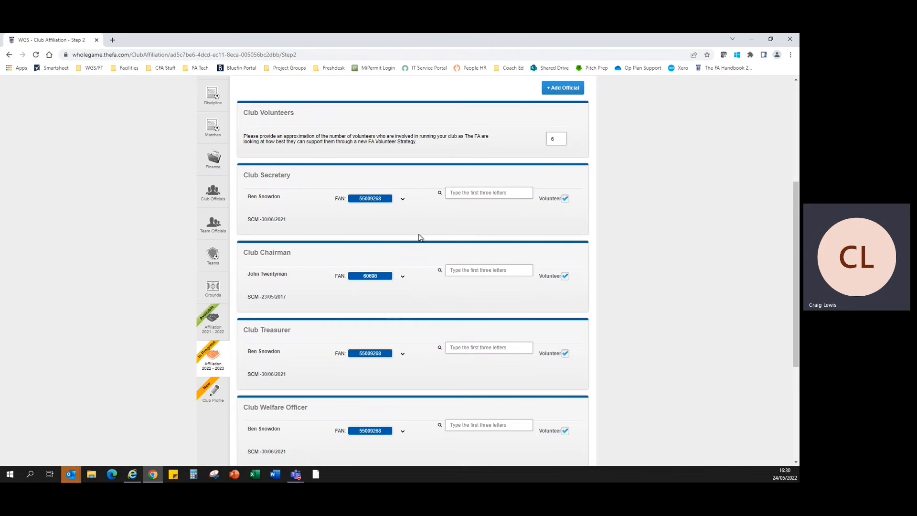
{"action": "scroll", "coordinate": [423, 237], "scroll_direction": "down", "scroll_amount": 3}
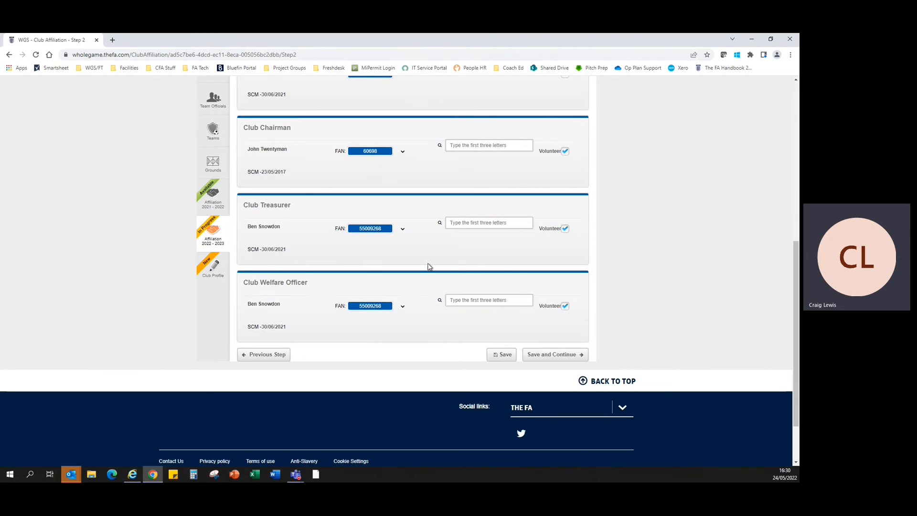
{"action": "scroll", "coordinate": [425, 263], "scroll_direction": "up", "scroll_amount": 2}
{"action": "scroll", "coordinate": [432, 286], "scroll_direction": "down", "scroll_amount": 1}
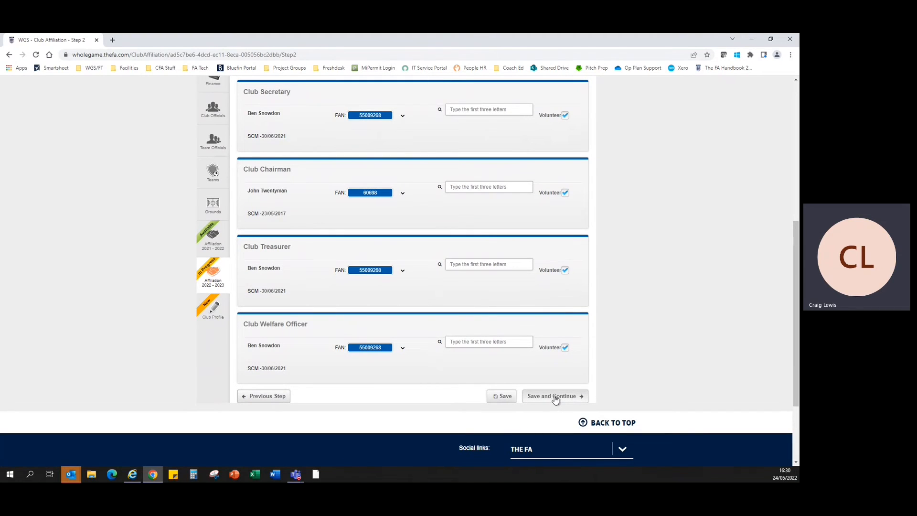
{"action": "left_click", "coordinate": [571, 396]}
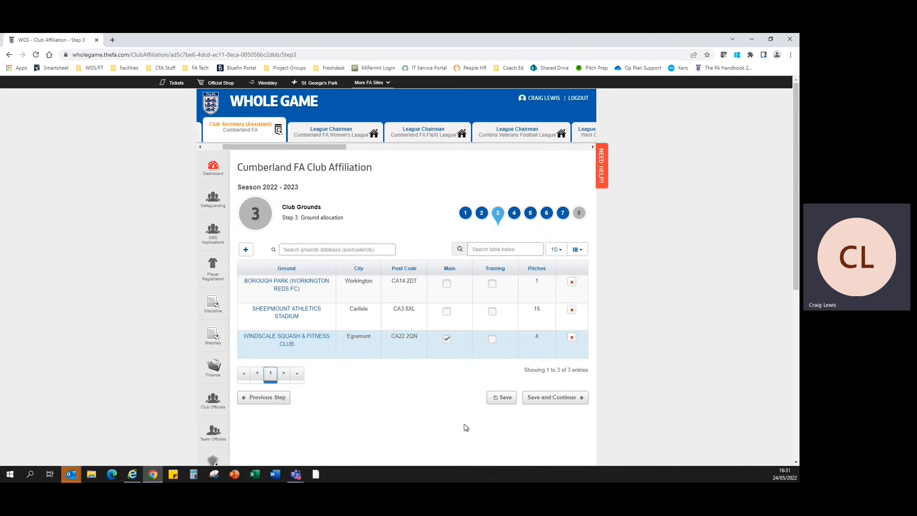
{"action": "left_click", "coordinate": [558, 398]}
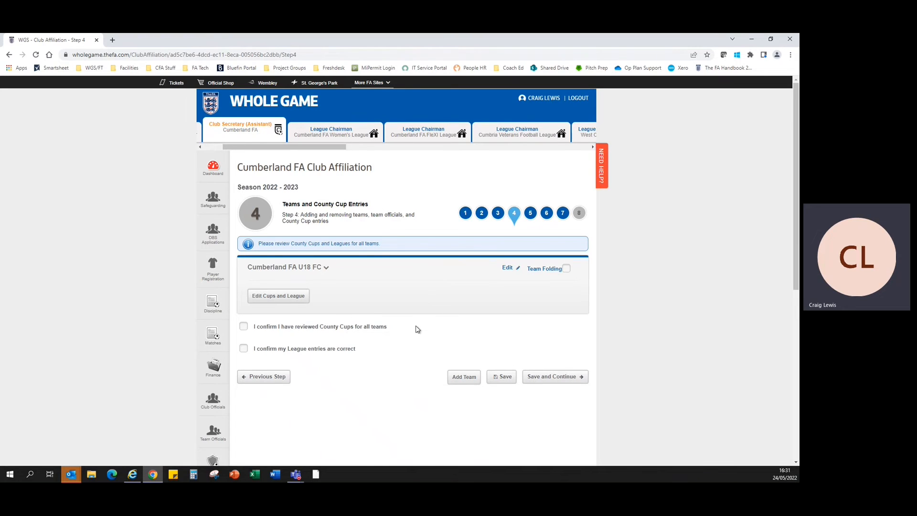
Mark Cumberland FA U18 FC as folding, close the reasons dialog without choosing any, and expand the team's details
{"action": "scroll", "coordinate": [411, 329], "scroll_direction": "down", "scroll_amount": 1}
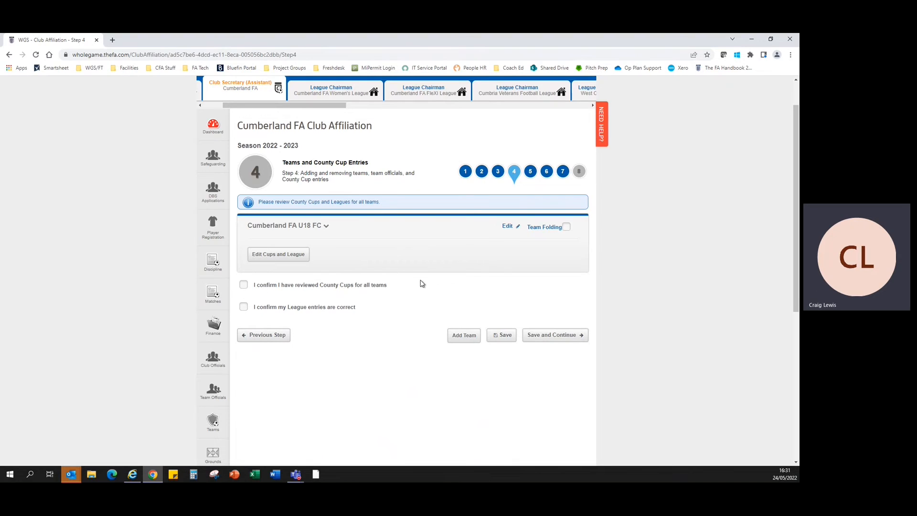
{"action": "left_click", "coordinate": [566, 227]}
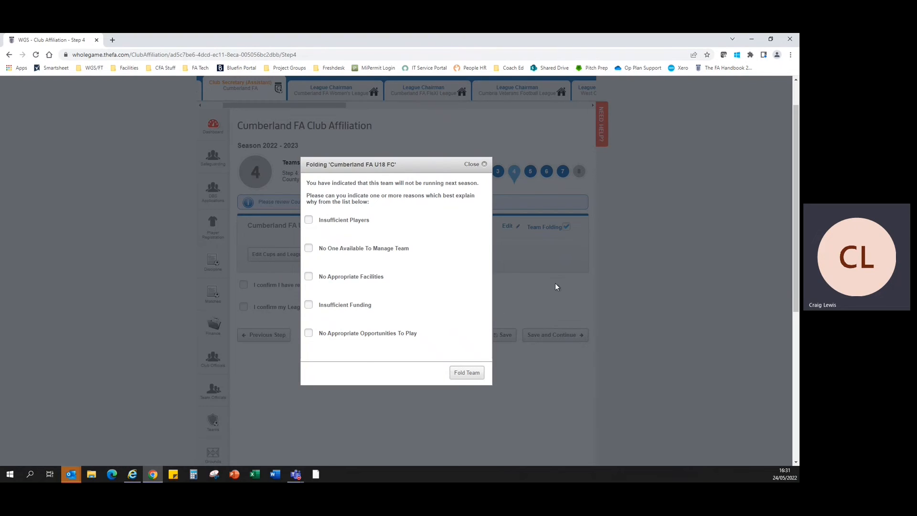
{"action": "left_click", "coordinate": [479, 165]}
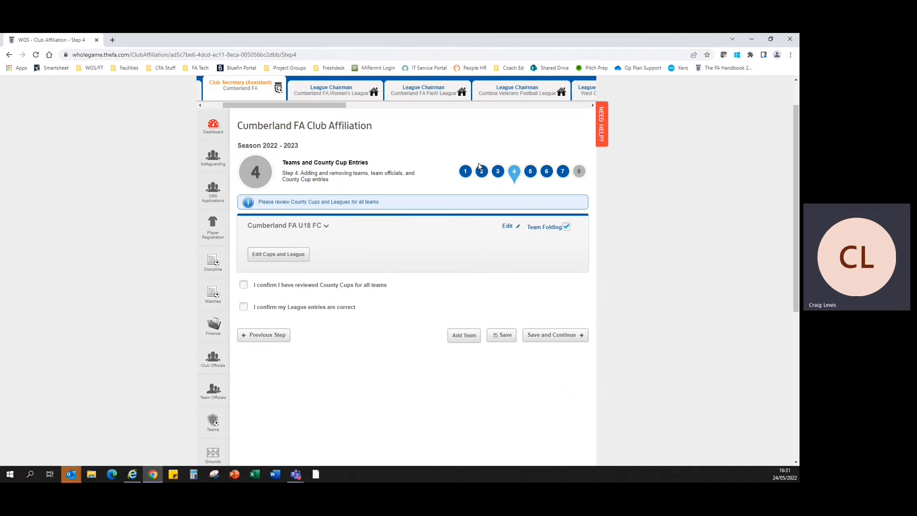
{"action": "left_click", "coordinate": [327, 227]}
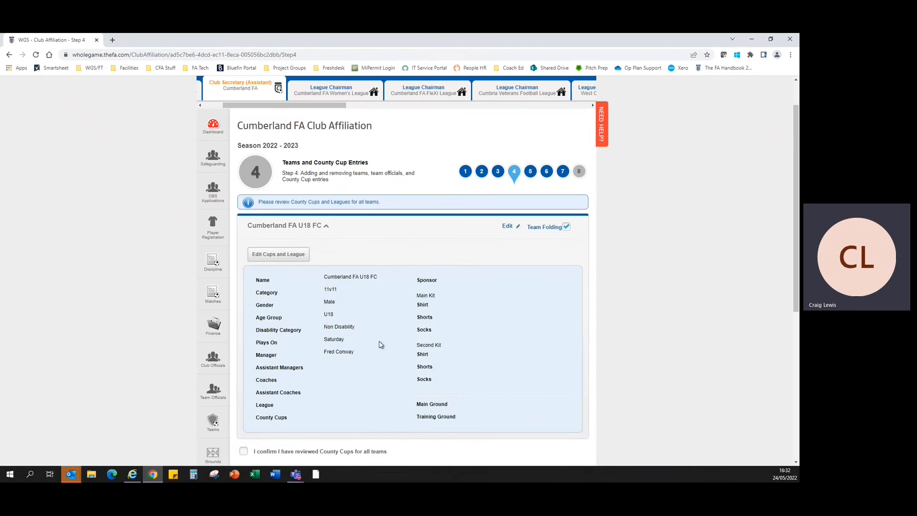
Collapse the Cumberland FA U18 FC details and start adding a new team
{"action": "scroll", "coordinate": [432, 377], "scroll_direction": "down", "scroll_amount": 1}
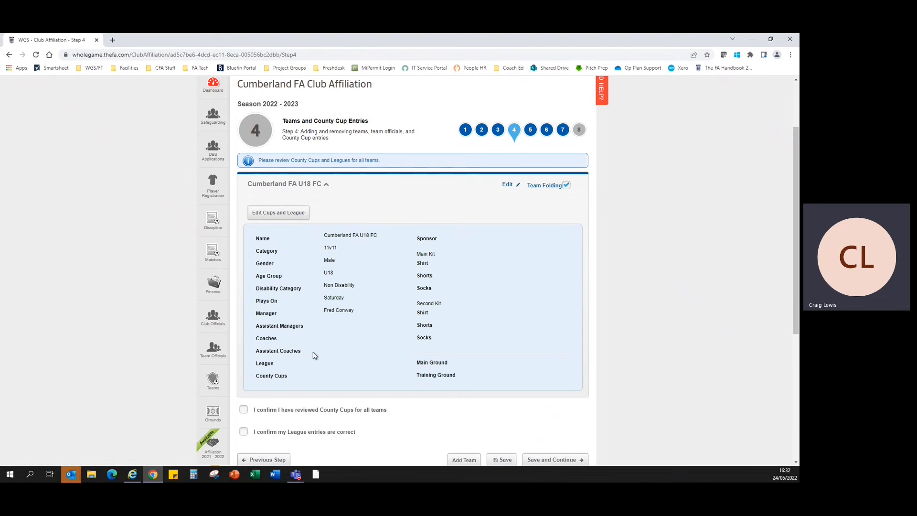
{"action": "left_click", "coordinate": [326, 186]}
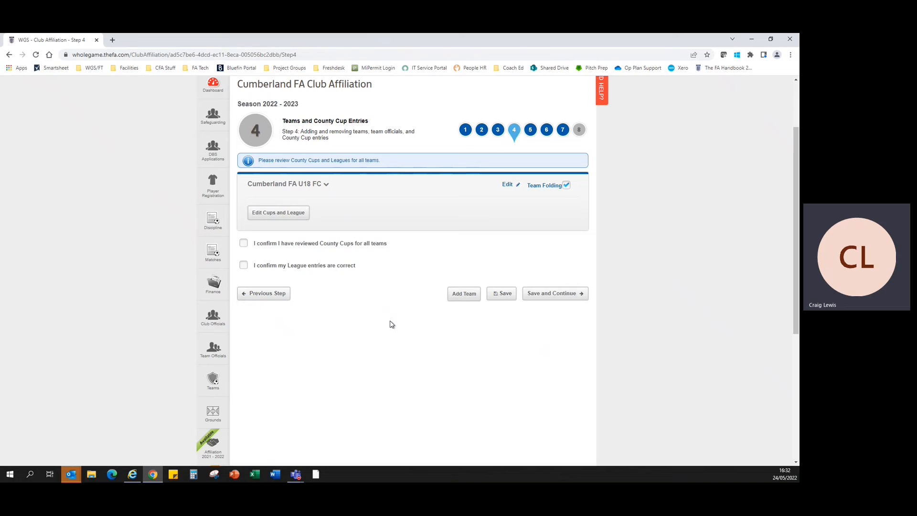
{"action": "left_click", "coordinate": [468, 297]}
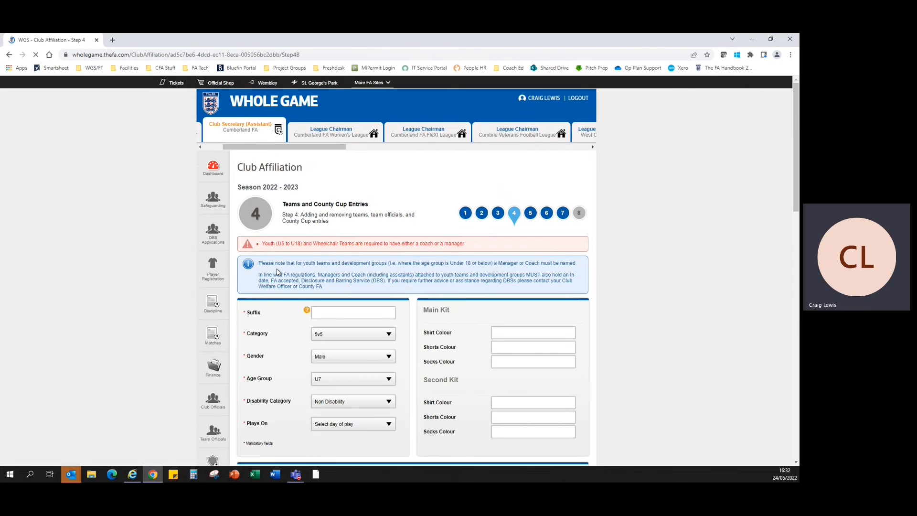
Examine the new team's Suffix field with its help note and the Category options without choosing any
{"action": "scroll", "coordinate": [196, 276], "scroll_direction": "down", "scroll_amount": 2}
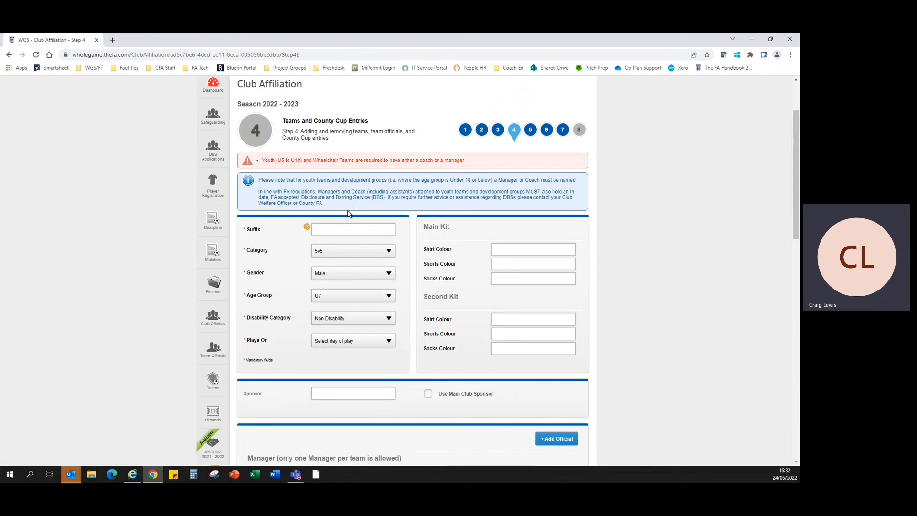
{"action": "left_click", "coordinate": [328, 231]}
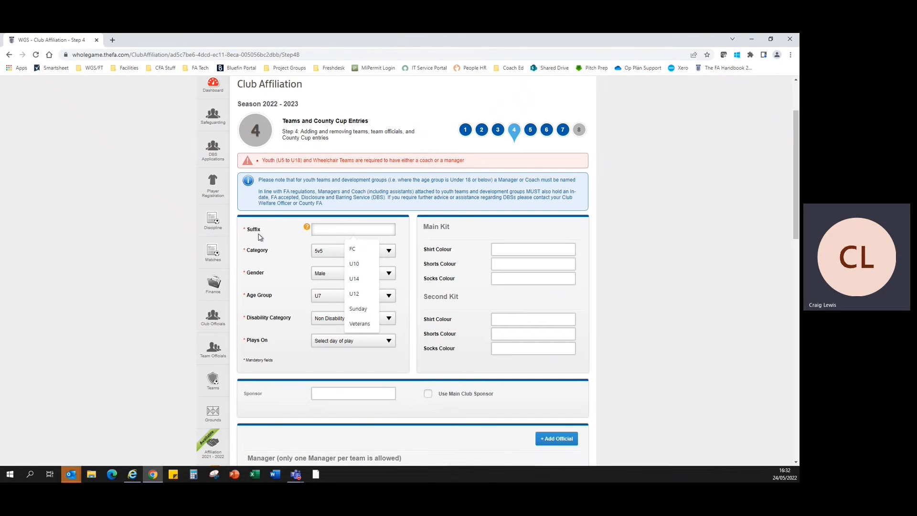
{"action": "mouse_move", "coordinate": [307, 228]}
{"action": "left_click", "coordinate": [314, 241]}
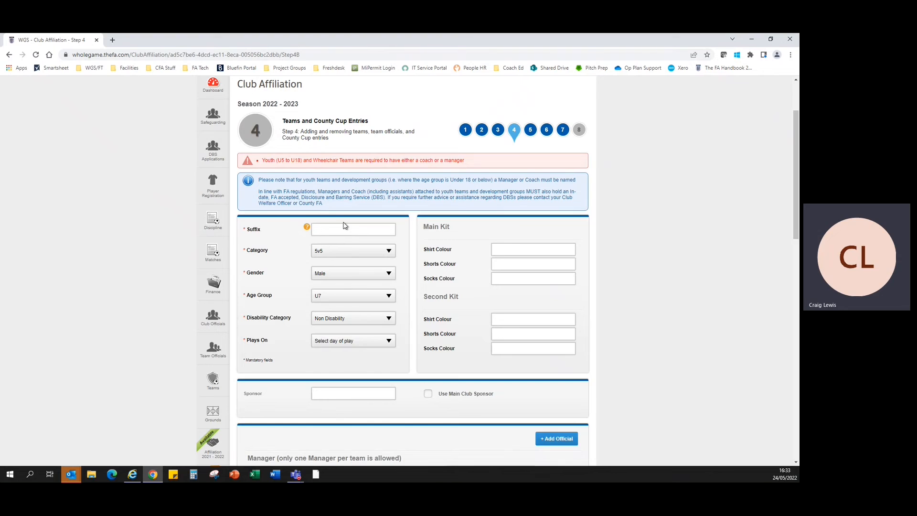
{"action": "left_click", "coordinate": [355, 257]}
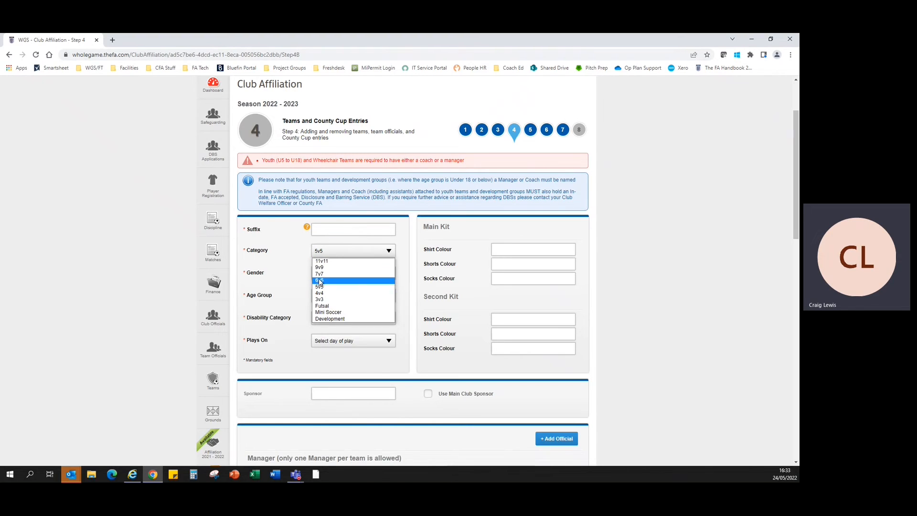
{"action": "left_click", "coordinate": [306, 264]}
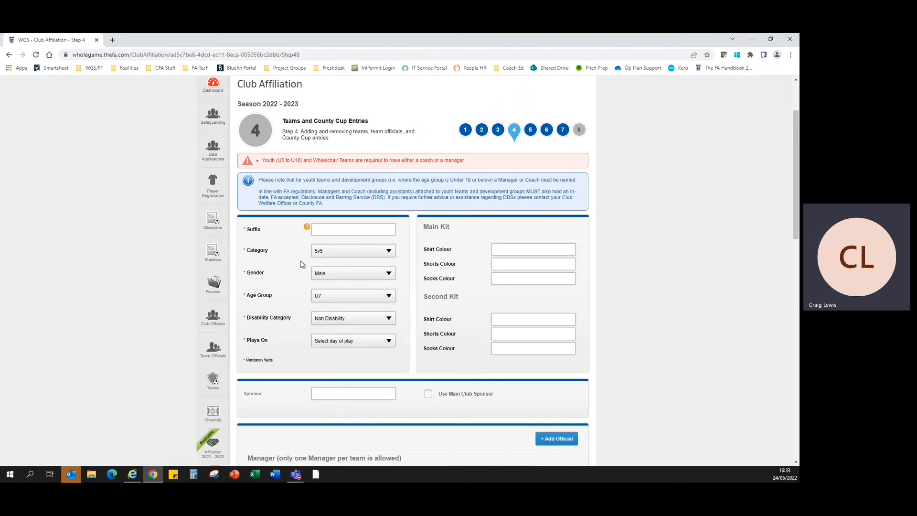
Inspect the Gender, Age Group, Disability Category and Plays On options for the new team without changing them
{"action": "left_click", "coordinate": [367, 275]}
{"action": "left_click", "coordinate": [326, 283]}
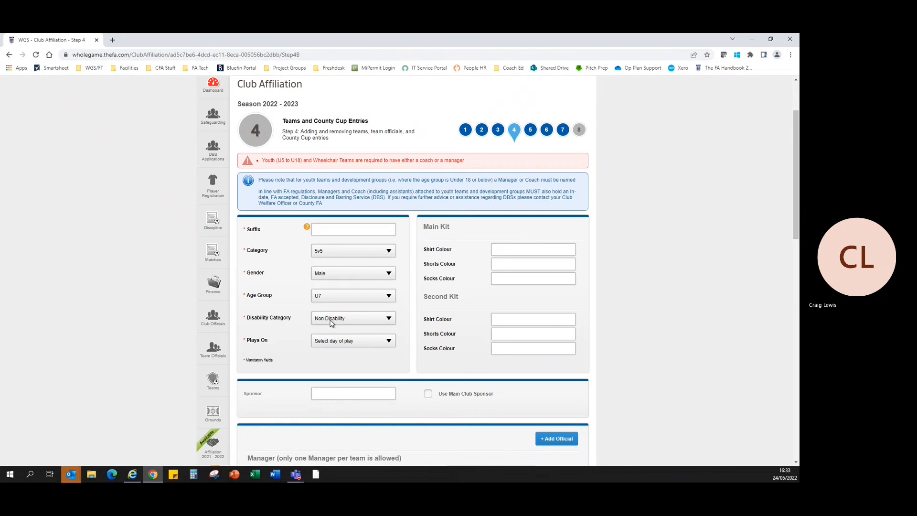
{"action": "left_click", "coordinate": [343, 296]}
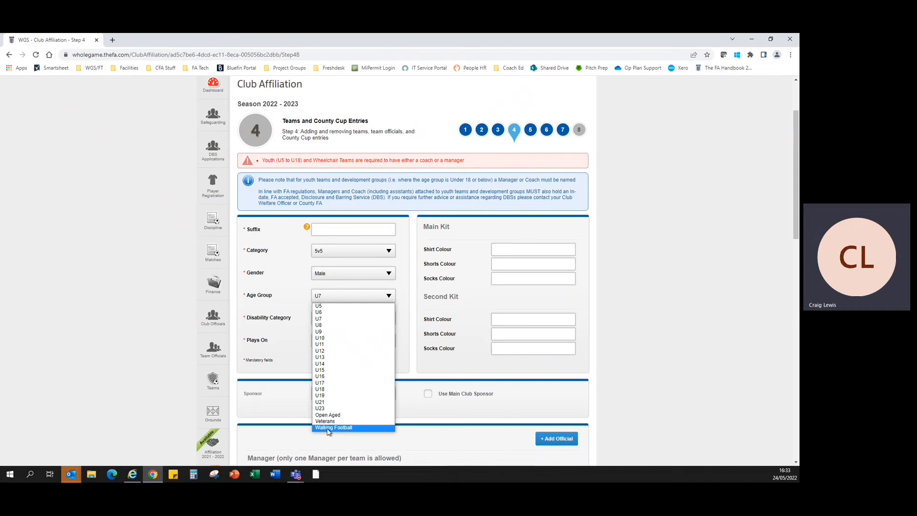
{"action": "left_click", "coordinate": [282, 282]}
{"action": "left_click", "coordinate": [342, 319]}
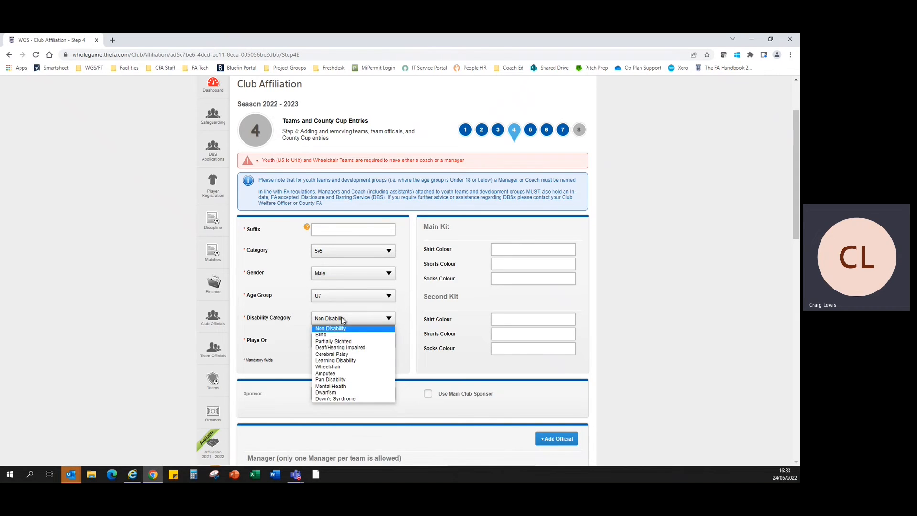
{"action": "left_click", "coordinate": [293, 317]}
{"action": "left_click", "coordinate": [347, 341]}
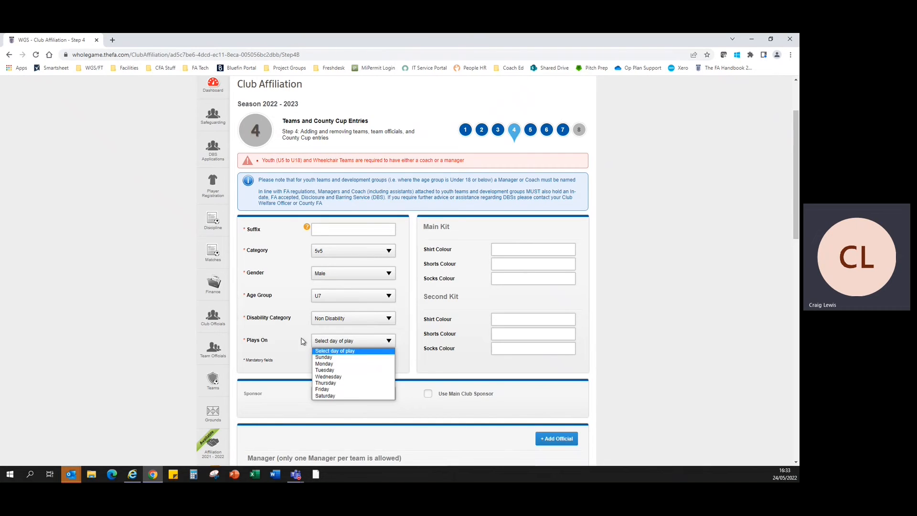
{"action": "left_click", "coordinate": [293, 316]}
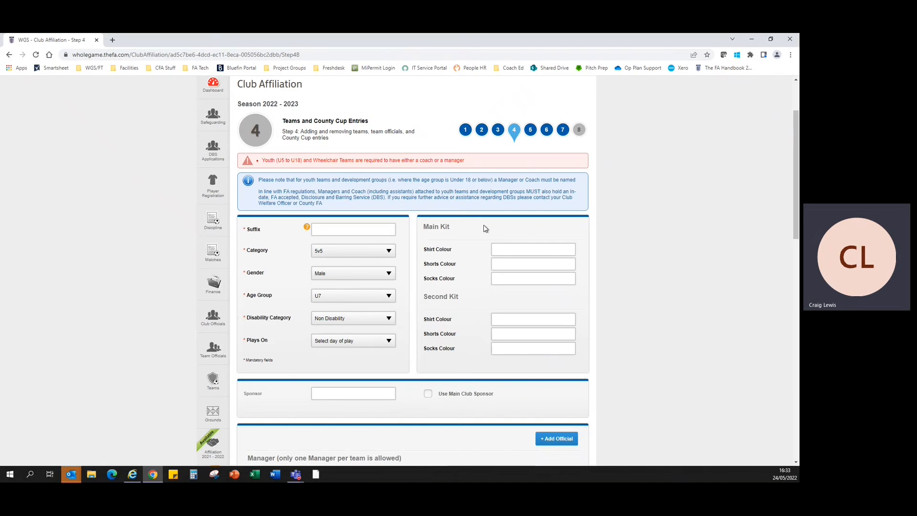
Review the new team's kit, sponsor and team official fields and the manager or coach requirement for youth teams
{"action": "scroll", "coordinate": [498, 319], "scroll_direction": "down", "scroll_amount": 3}
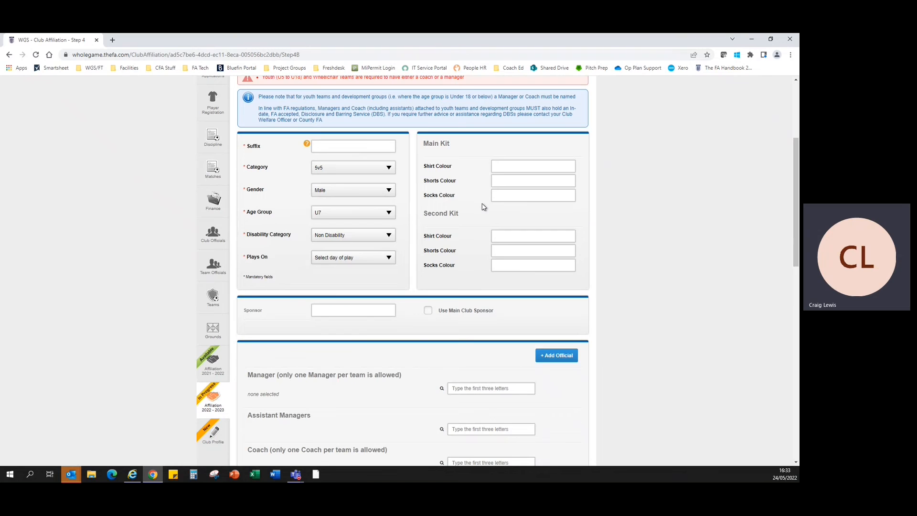
{"action": "scroll", "coordinate": [487, 202], "scroll_direction": "up", "scroll_amount": 3}
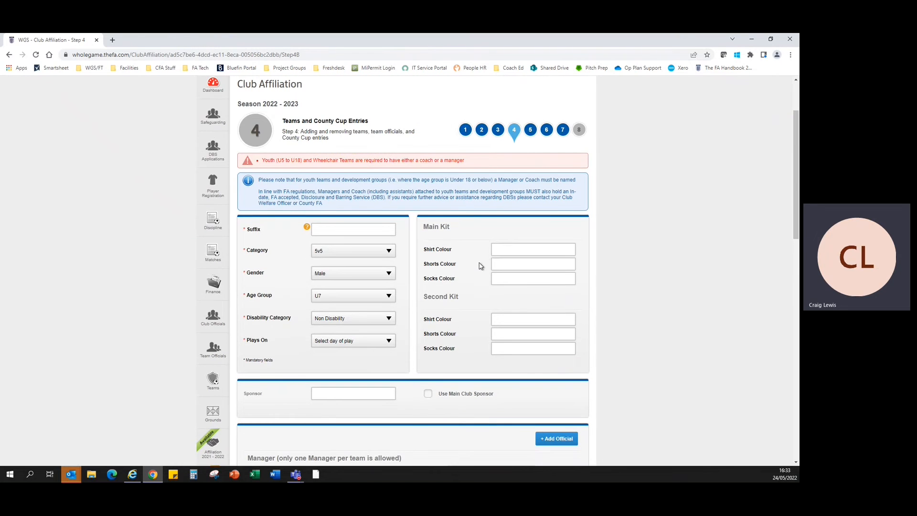
{"action": "scroll", "coordinate": [447, 296], "scroll_direction": "down", "scroll_amount": 6}
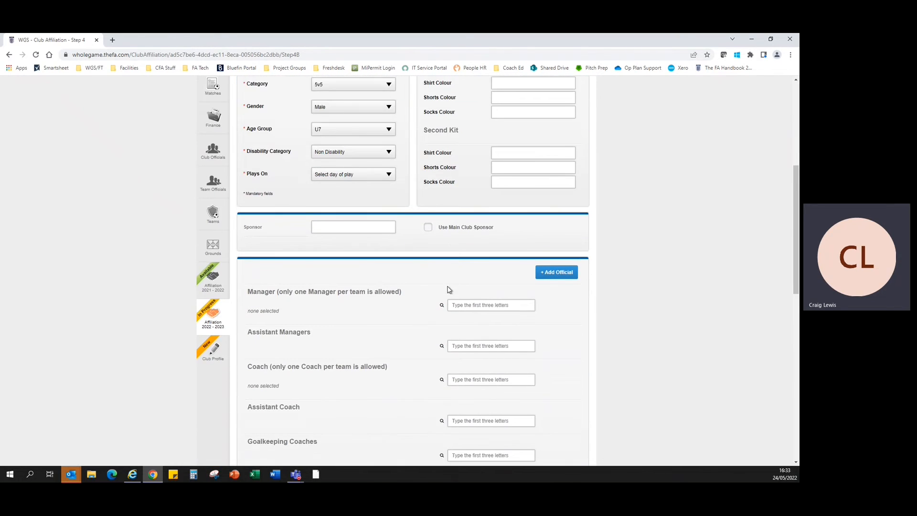
{"action": "scroll", "coordinate": [447, 289], "scroll_direction": "down", "scroll_amount": 4}
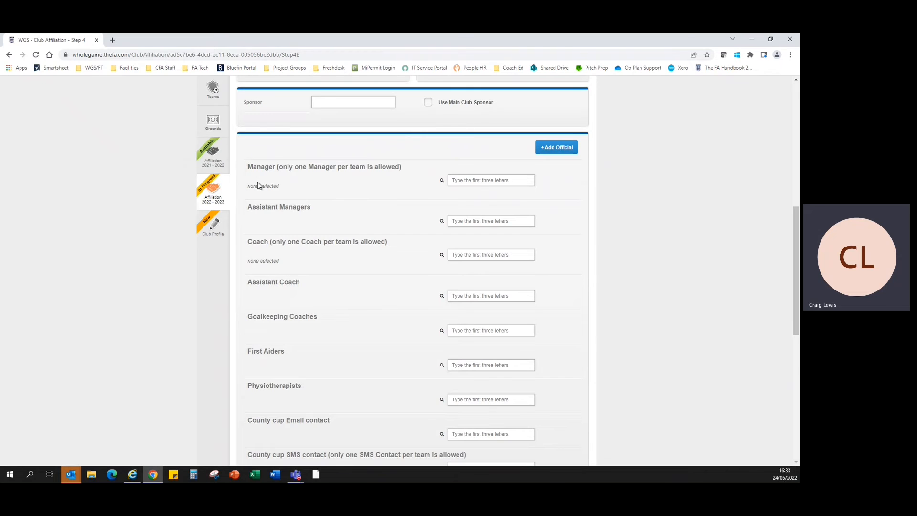
{"action": "scroll", "coordinate": [341, 266], "scroll_direction": "down", "scroll_amount": 1}
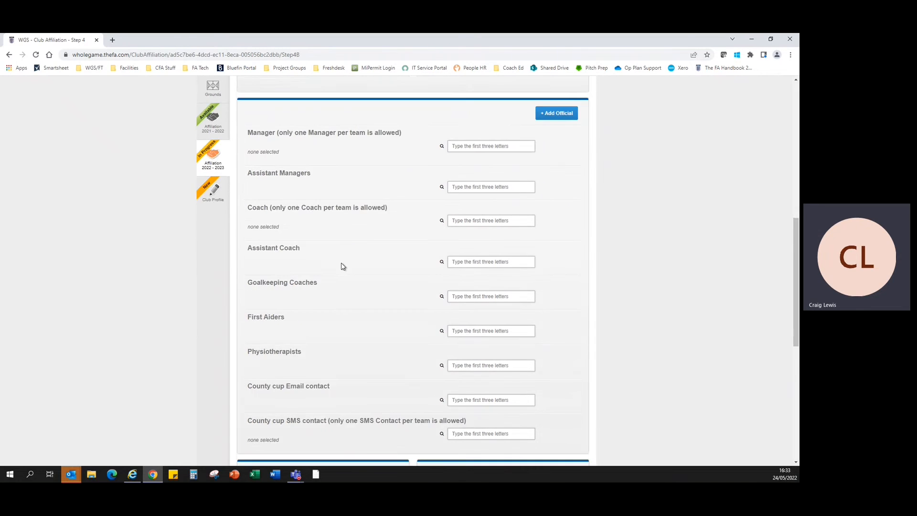
{"action": "scroll", "coordinate": [343, 265], "scroll_direction": "down", "scroll_amount": 3}
{"action": "scroll", "coordinate": [358, 260], "scroll_direction": "up", "scroll_amount": 3}
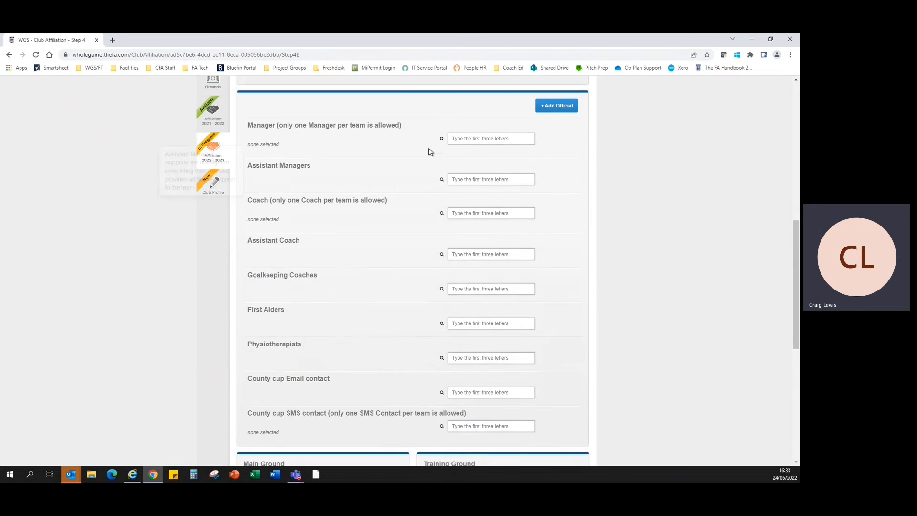
{"action": "scroll", "coordinate": [436, 342], "scroll_direction": "up", "scroll_amount": 8}
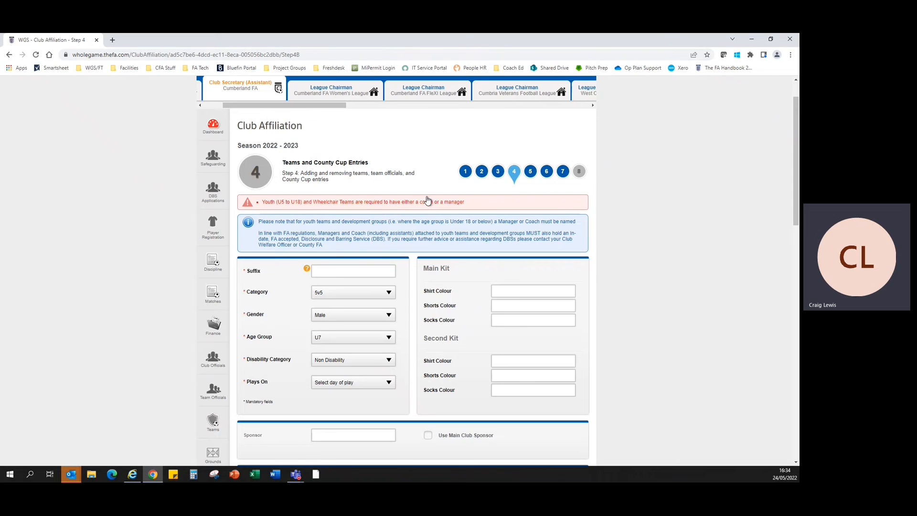
Set the new team's main ground to Windscale Squash & Fitness Club and check the training ground choices without picking one
{"action": "scroll", "coordinate": [482, 218], "scroll_direction": "down", "scroll_amount": 6}
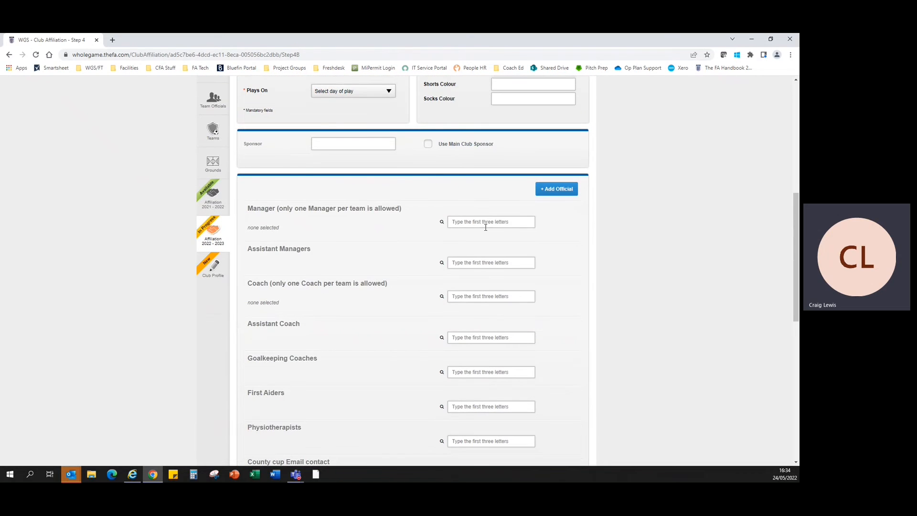
{"action": "scroll", "coordinate": [481, 281], "scroll_direction": "down", "scroll_amount": 4}
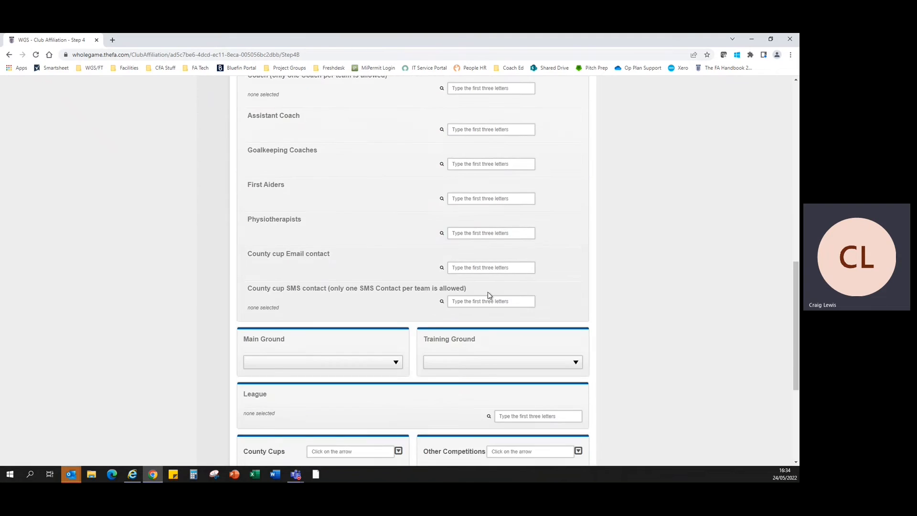
{"action": "scroll", "coordinate": [489, 295], "scroll_direction": "down", "scroll_amount": 2}
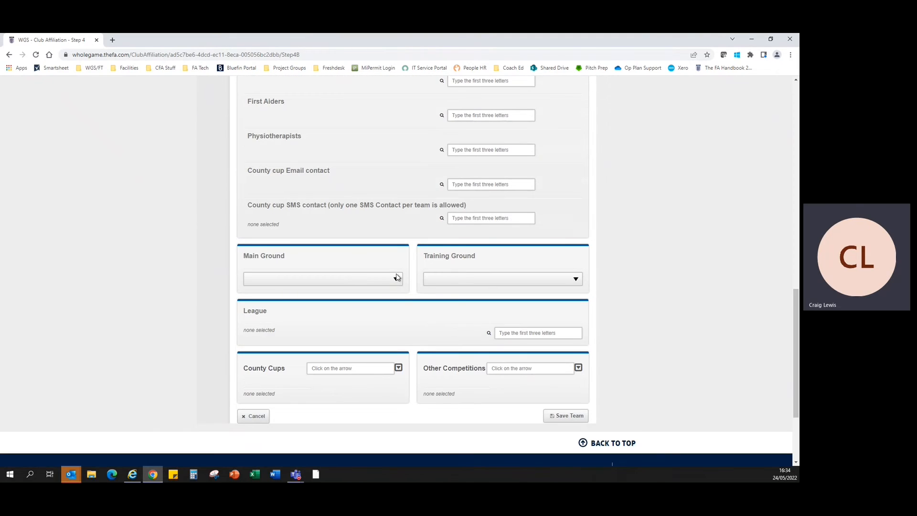
{"action": "left_click", "coordinate": [396, 281]}
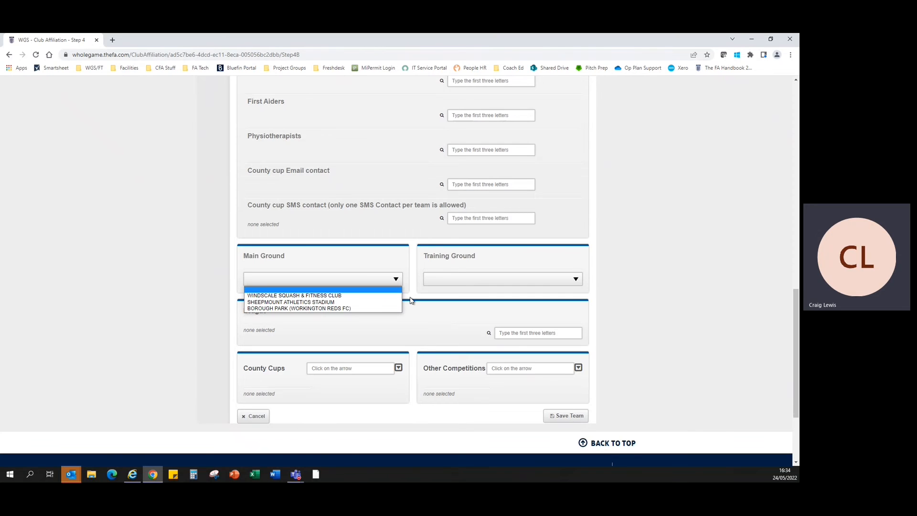
{"action": "left_click", "coordinate": [315, 295]}
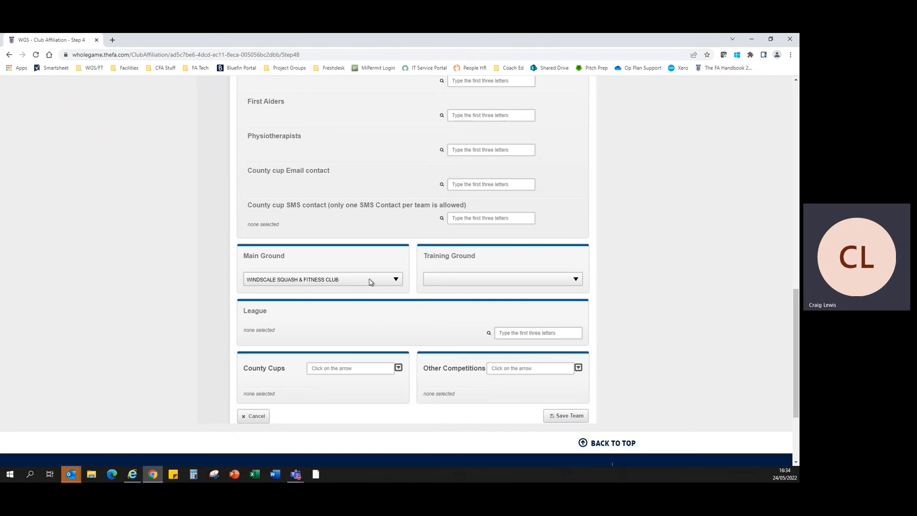
{"action": "left_click", "coordinate": [564, 280]}
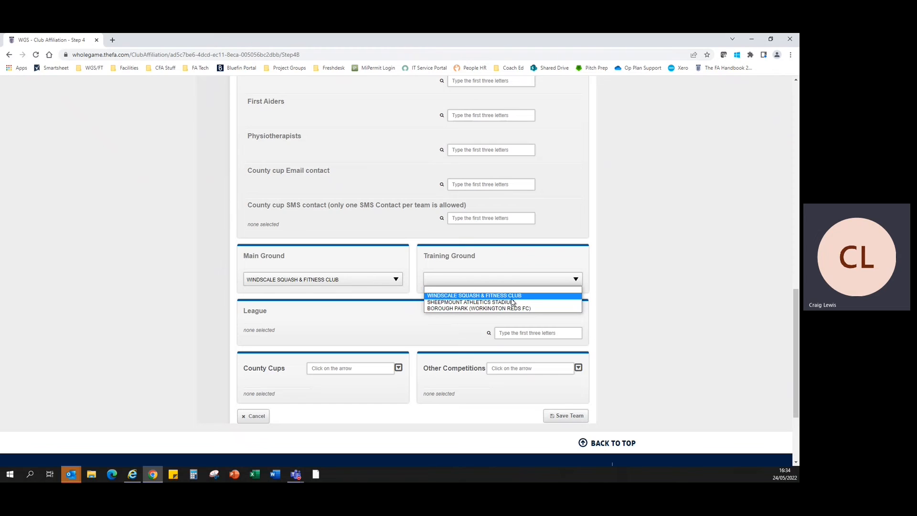
{"action": "left_click", "coordinate": [479, 324]}
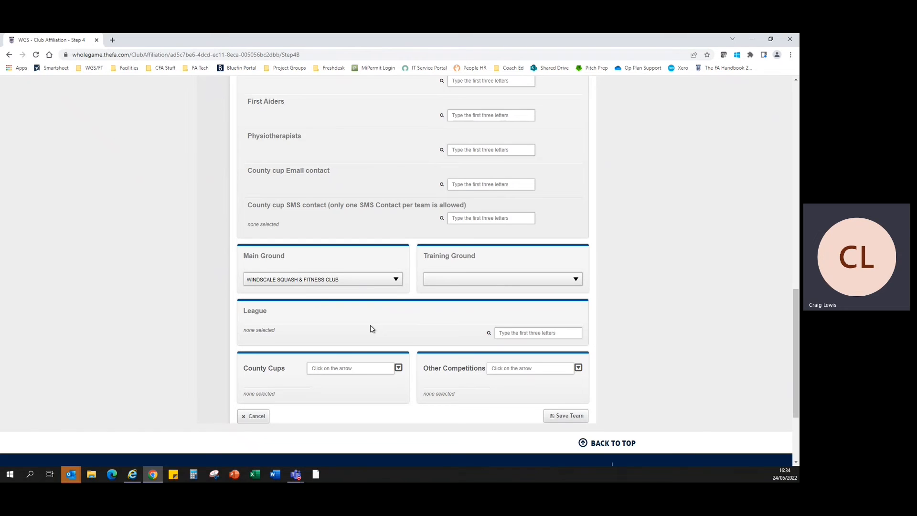
Search the new team's league options for "cumber" and look through the matching leagues
{"action": "left_click", "coordinate": [520, 335]}
{"action": "type", "text": "cumber"}
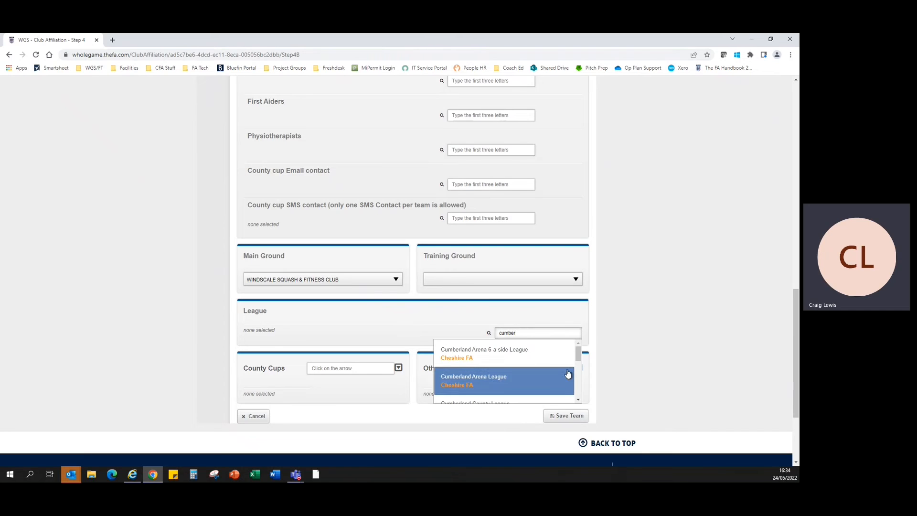
{"action": "left_click_drag", "start_coordinate": [581, 355], "coordinate": [583, 368]}
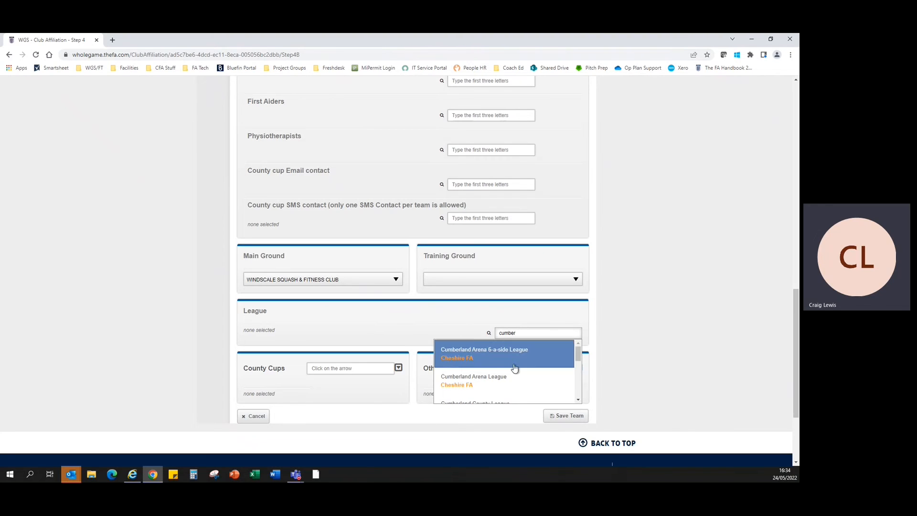
{"action": "scroll", "coordinate": [525, 380], "scroll_direction": "down", "scroll_amount": 1}
{"action": "scroll", "coordinate": [525, 377], "scroll_direction": "up", "scroll_amount": 2}
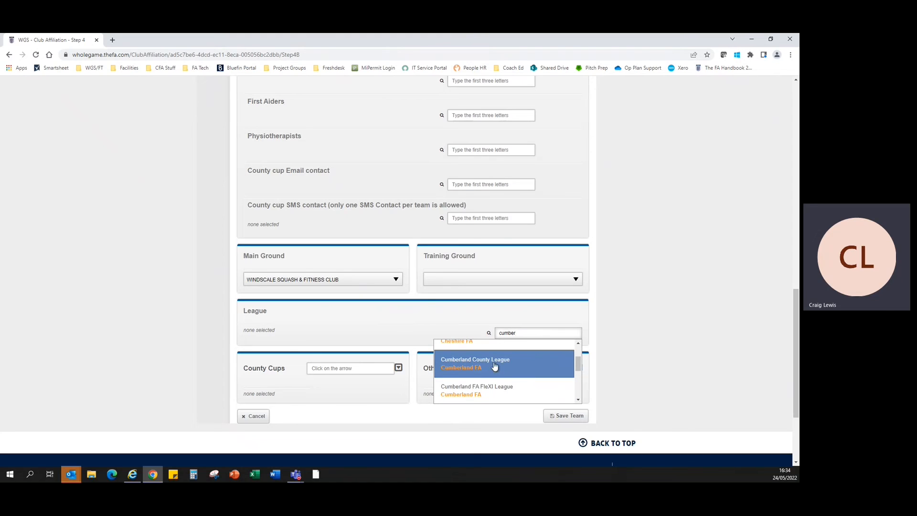
{"action": "scroll", "coordinate": [525, 375], "scroll_direction": "up", "scroll_amount": 1}
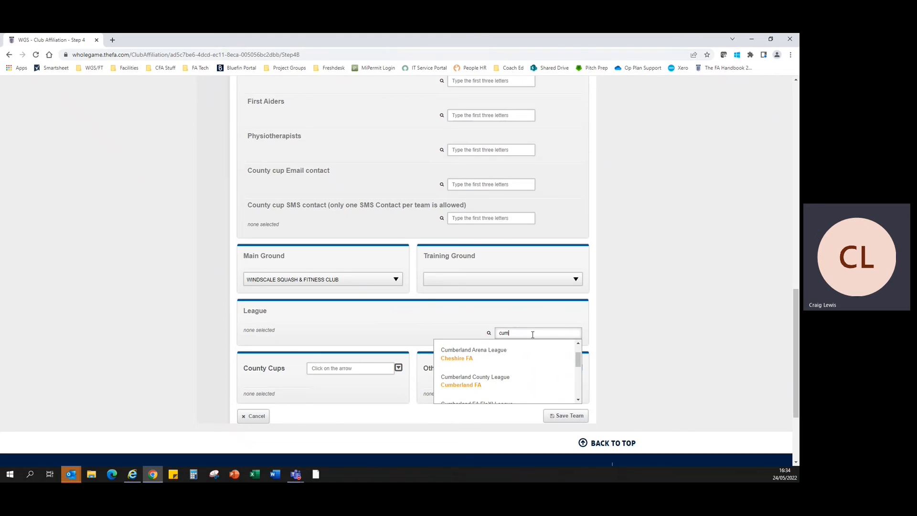
Search the new team's league options for "west cumbria" and look through the matching leagues without picking one
{"action": "key", "text": "BackSpace"}
{"action": "key", "text": "BackSpace"}
{"action": "key", "text": "BackSpace"}
{"action": "type", "text": "we"}
{"action": "scroll", "coordinate": [554, 370], "scroll_direction": "up", "scroll_amount": 1}
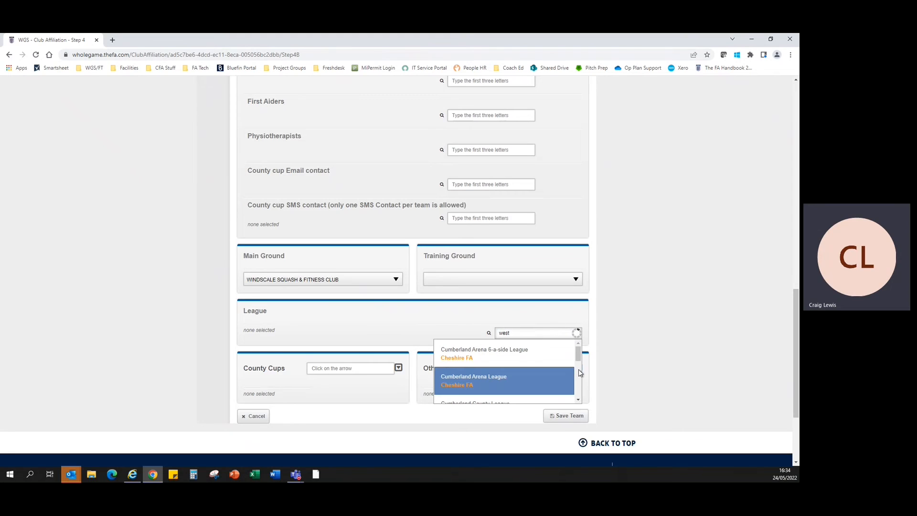
{"action": "scroll", "coordinate": [577, 353], "scroll_direction": "down", "scroll_amount": 1}
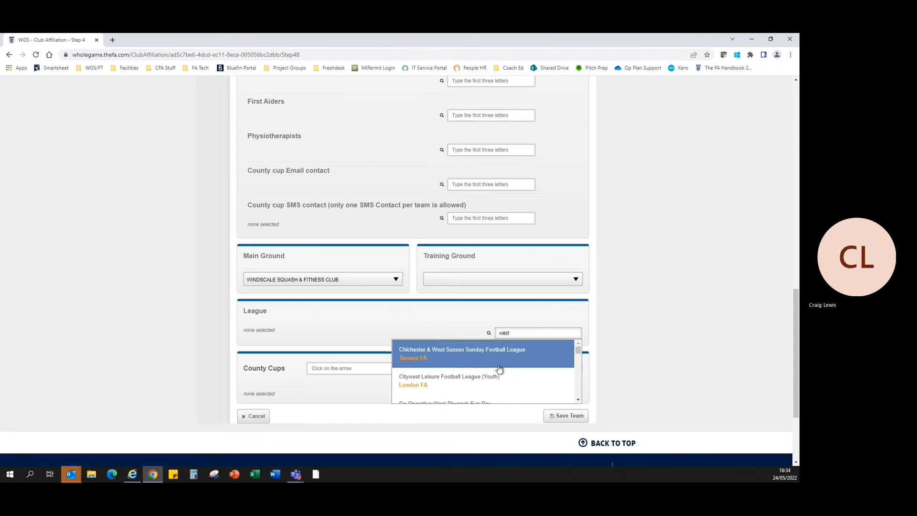
{"action": "scroll", "coordinate": [499, 368], "scroll_direction": "down", "scroll_amount": 2}
{"action": "scroll", "coordinate": [500, 366], "scroll_direction": "down", "scroll_amount": 3}
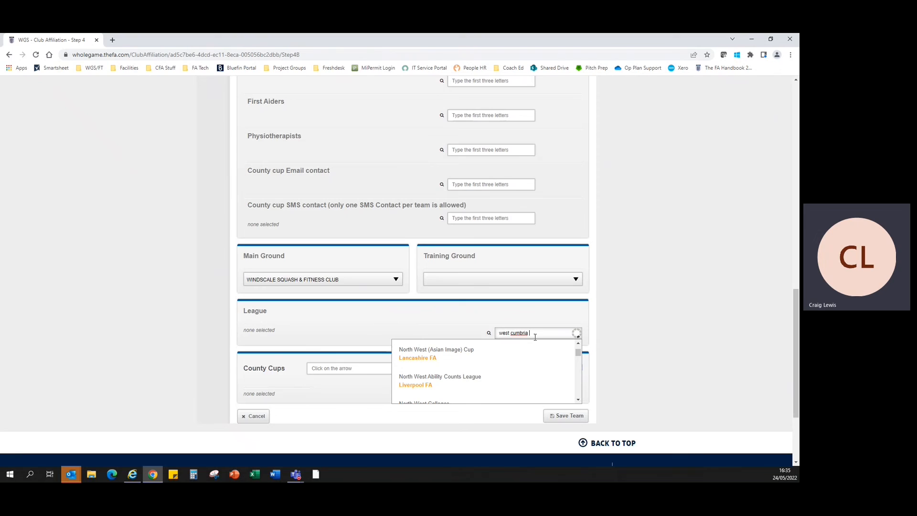
{"action": "scroll", "coordinate": [482, 382], "scroll_direction": "up", "scroll_amount": 1}
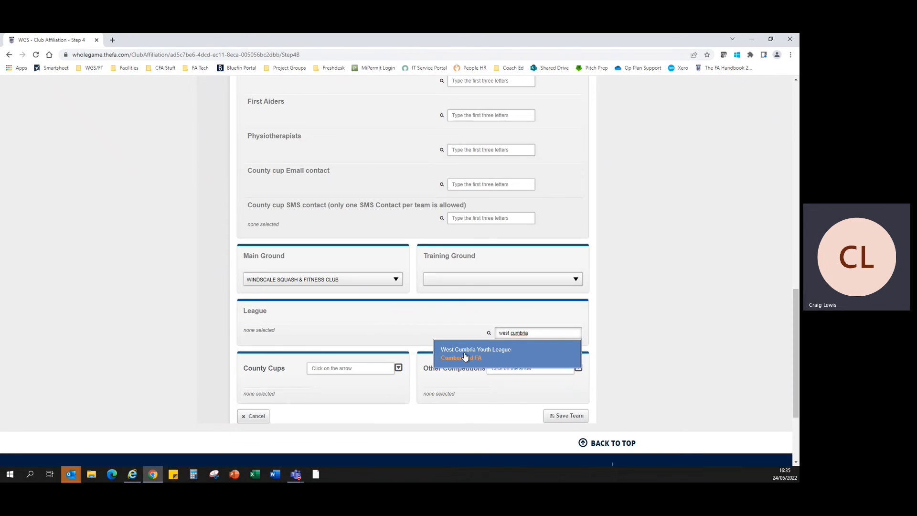
{"action": "left_click", "coordinate": [379, 320]}
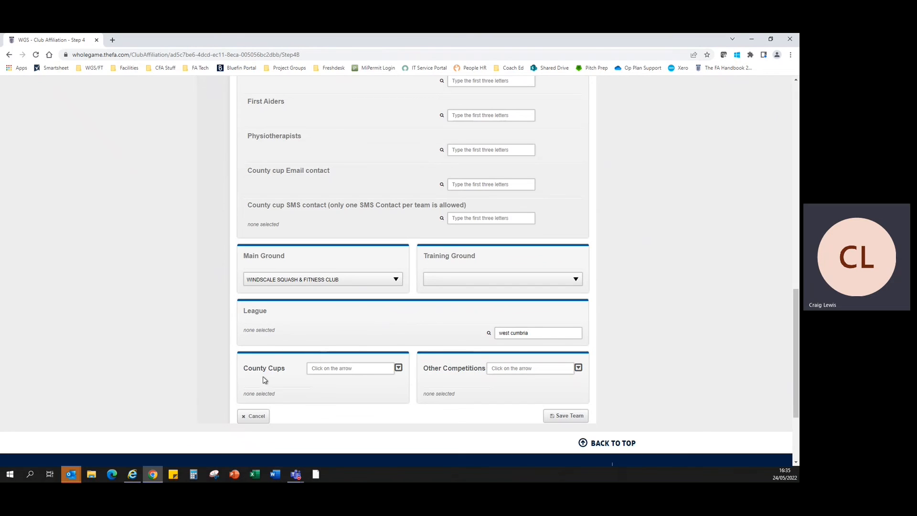
Check the new team's County Cups choices against its category, gender and age group, and cancel adding the team
{"action": "left_click", "coordinate": [399, 367]}
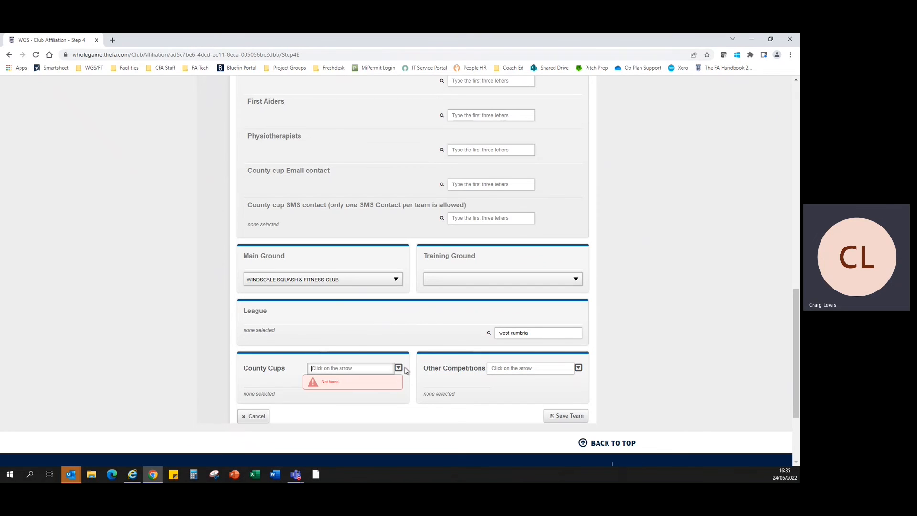
{"action": "scroll", "coordinate": [335, 337], "scroll_direction": "up", "scroll_amount": 7}
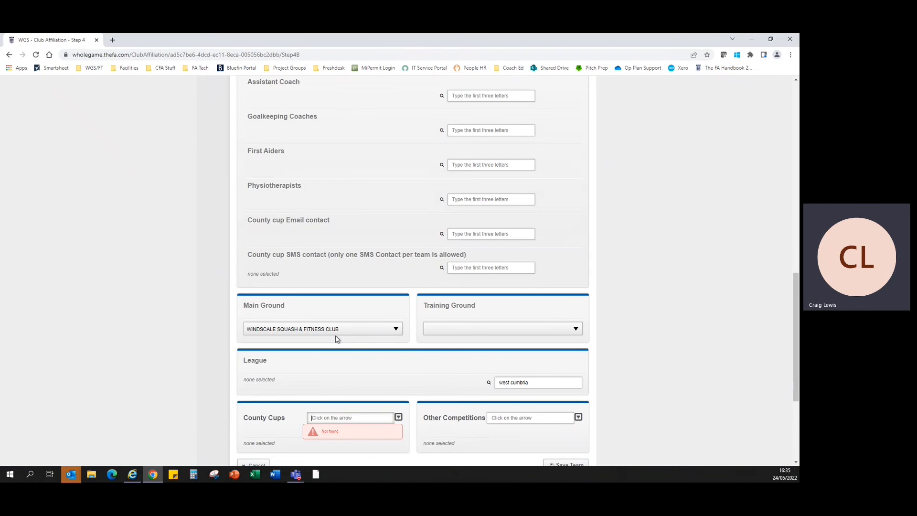
{"action": "scroll", "coordinate": [388, 293], "scroll_direction": "up", "scroll_amount": 2}
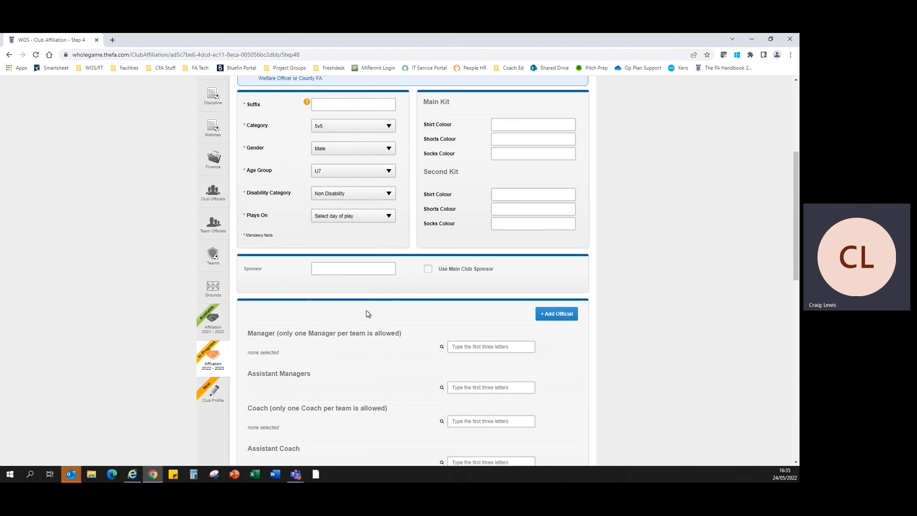
{"action": "scroll", "coordinate": [368, 313], "scroll_direction": "down", "scroll_amount": 10}
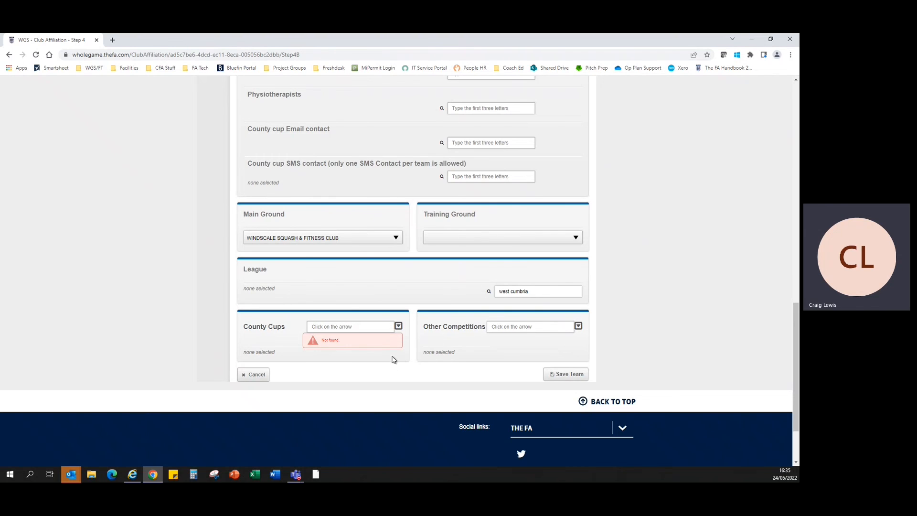
{"action": "scroll", "coordinate": [388, 226], "scroll_direction": "up", "scroll_amount": 9}
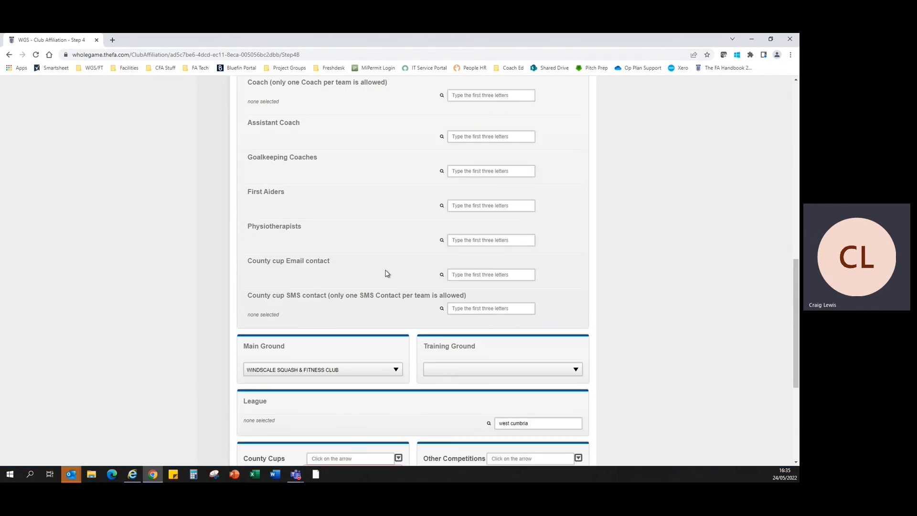
{"action": "scroll", "coordinate": [413, 304], "scroll_direction": "up", "scroll_amount": 4}
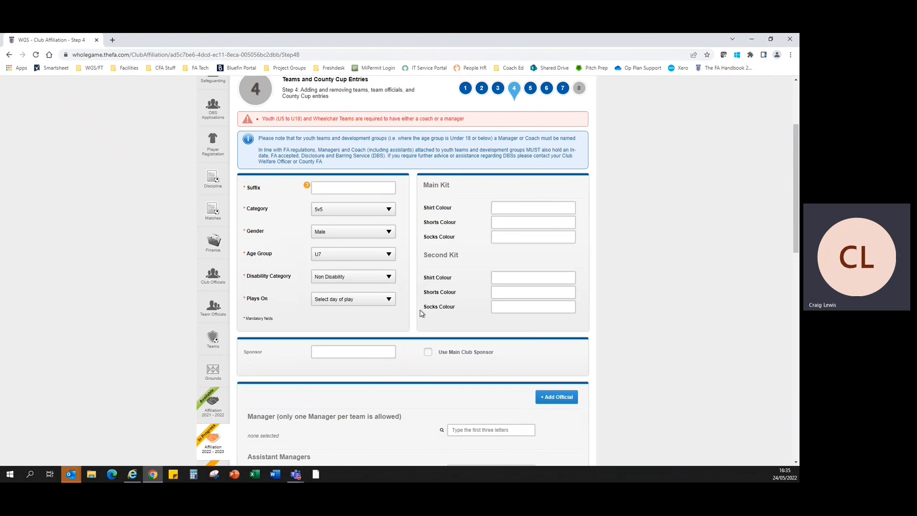
{"action": "scroll", "coordinate": [411, 334], "scroll_direction": "down", "scroll_amount": 15}
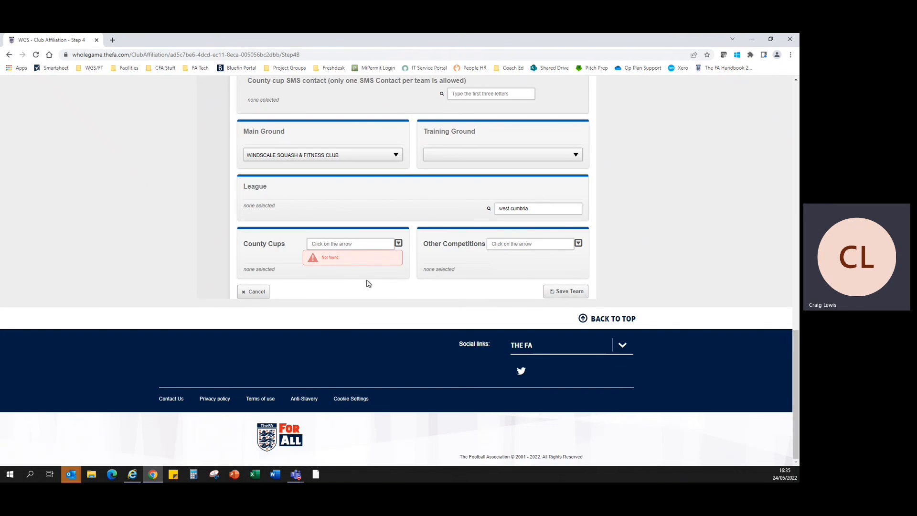
{"action": "left_click", "coordinate": [257, 292]}
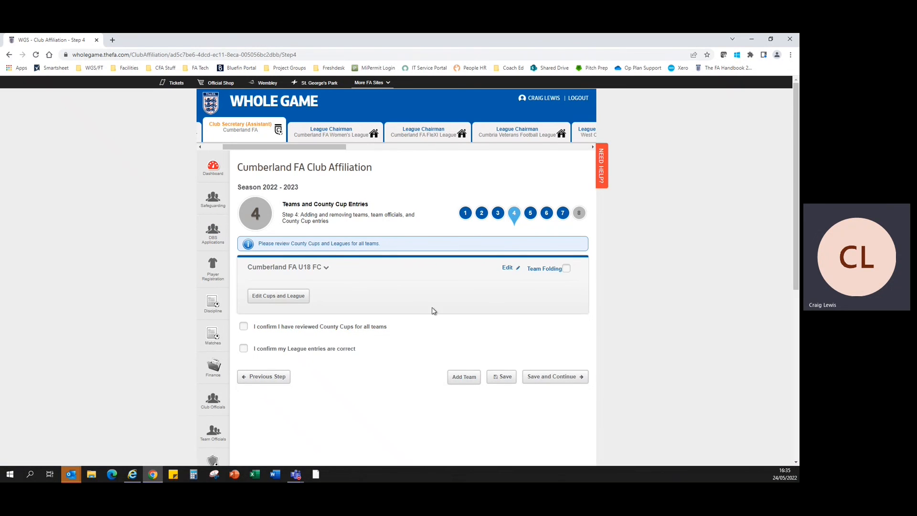
Confirm that County Cups have been reviewed for all teams and that the League entries are correct
{"action": "scroll", "coordinate": [477, 303], "scroll_direction": "down", "scroll_amount": 1}
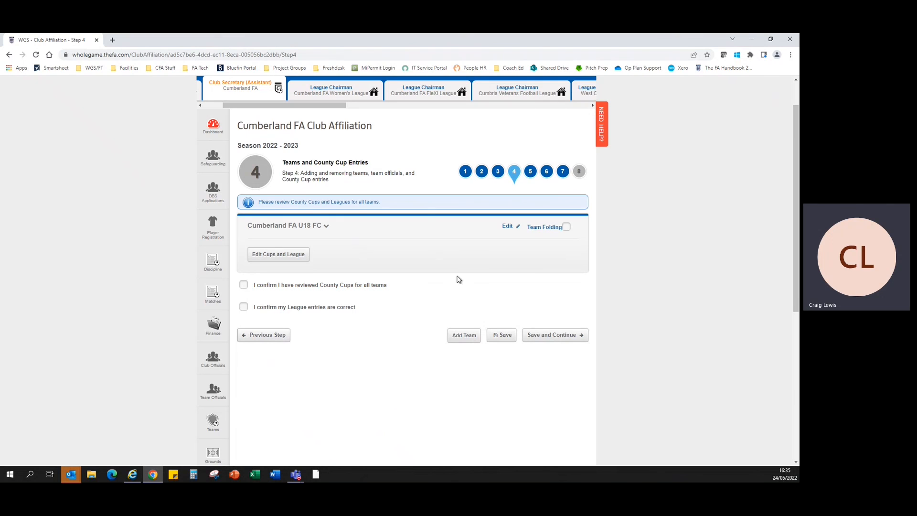
{"action": "left_click", "coordinate": [243, 285]}
{"action": "left_click", "coordinate": [244, 307]}
{"action": "scroll", "coordinate": [392, 306], "scroll_direction": "down", "scroll_amount": 1}
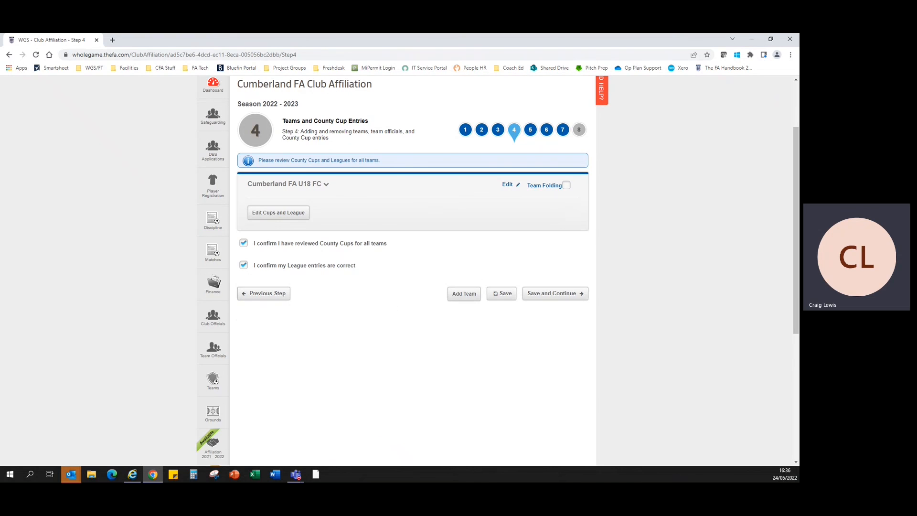